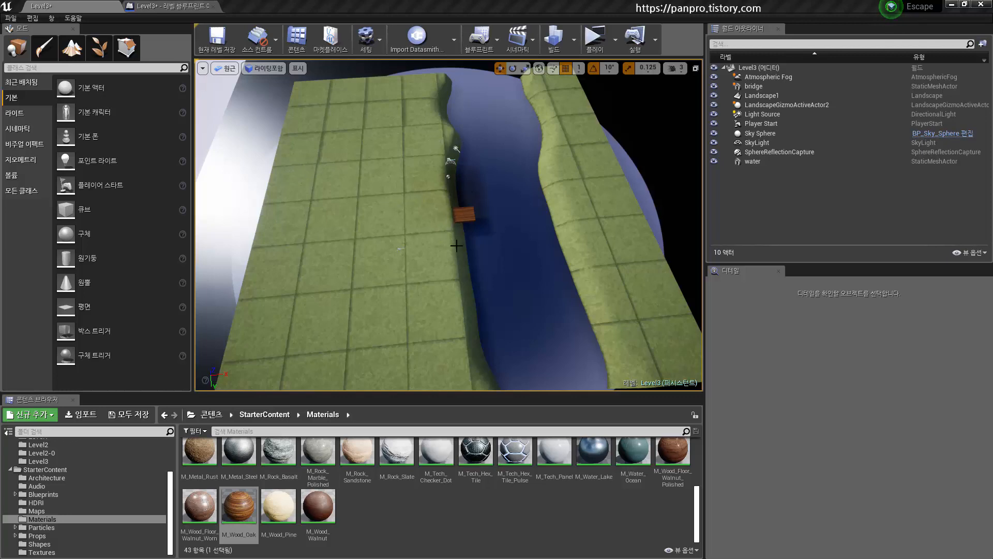
left_click(430, 217)
scroll(430, 218, "up", 8)
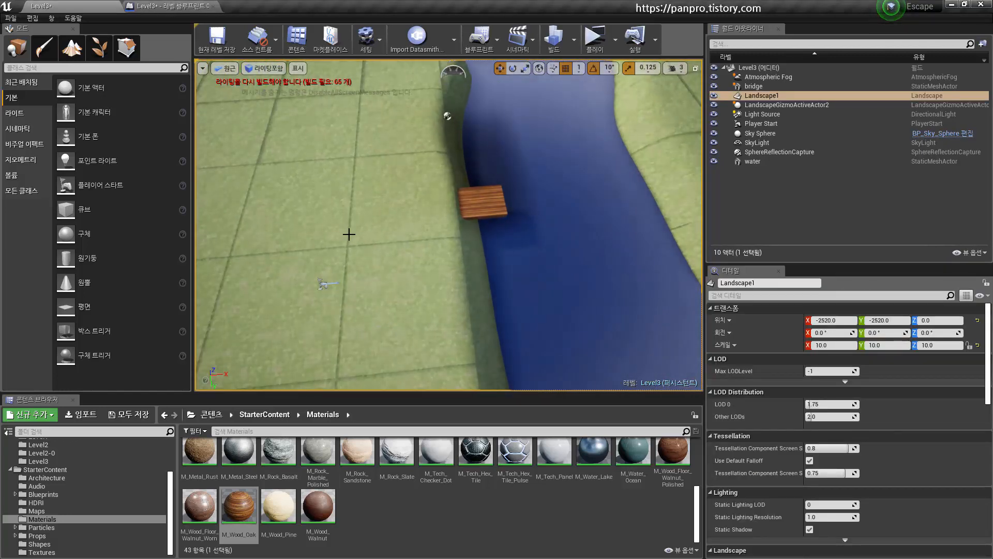
left_click_drag(362, 253, 527, 186, "alt")
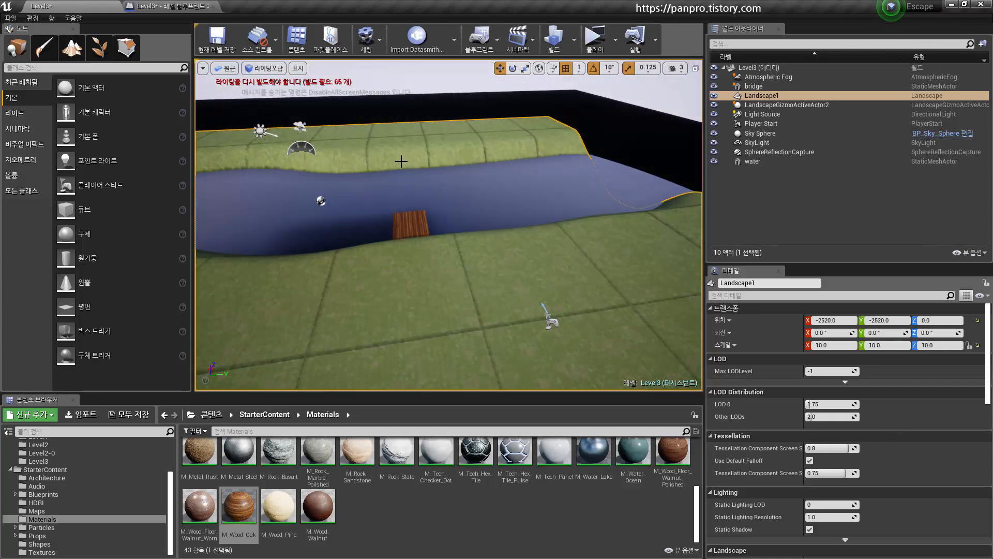
left_click_drag(449, 258, 366, 167, "alt")
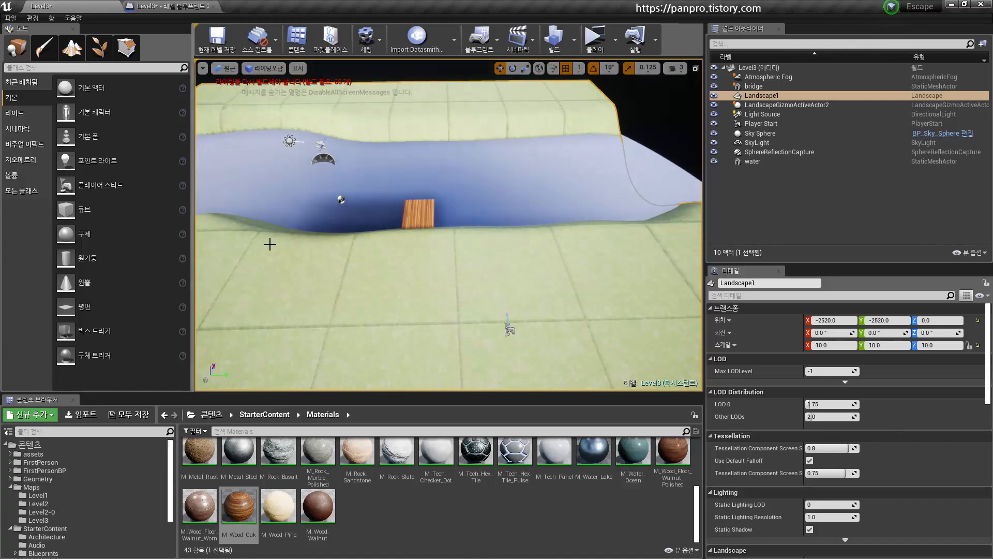
left_click_drag(372, 151, 373, 110, "alt")
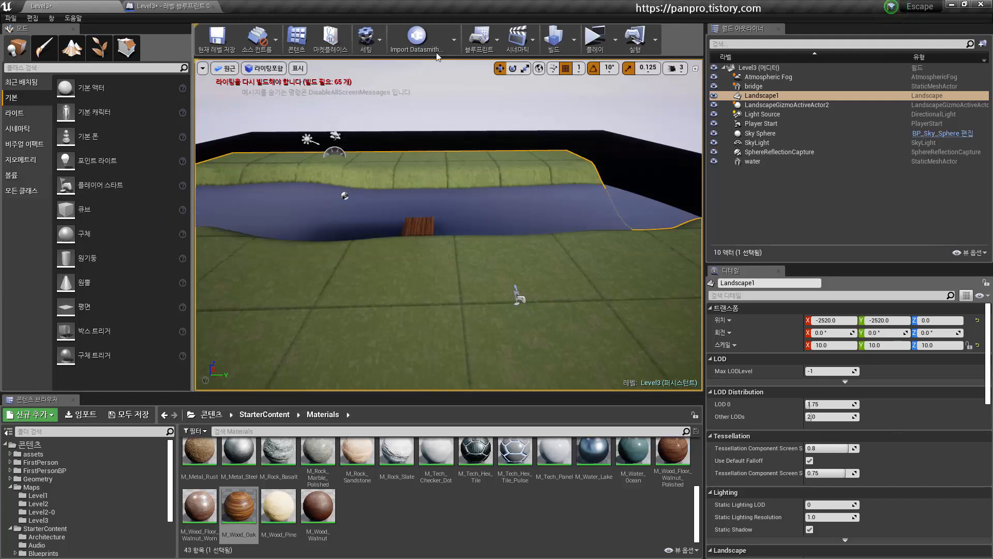
left_click(453, 46)
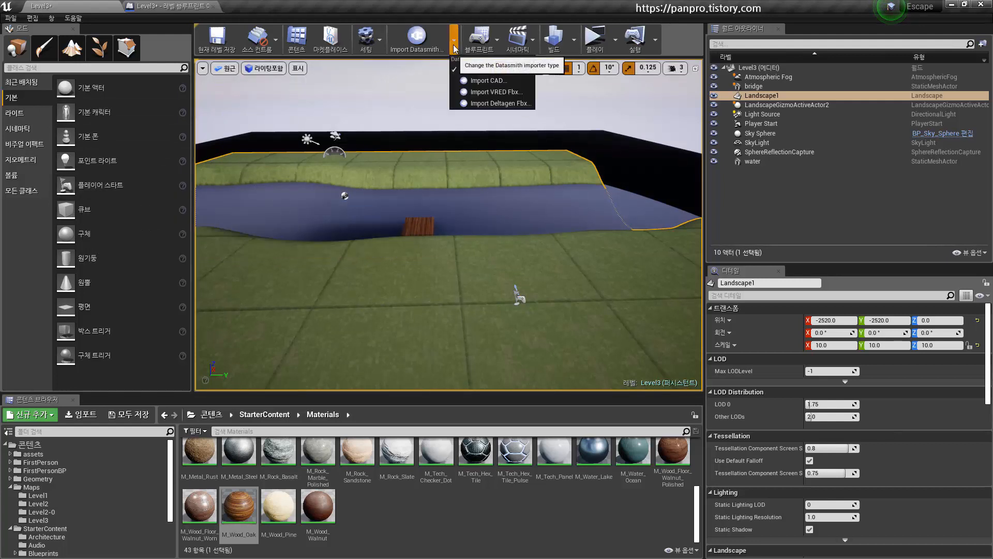
left_click(500, 43)
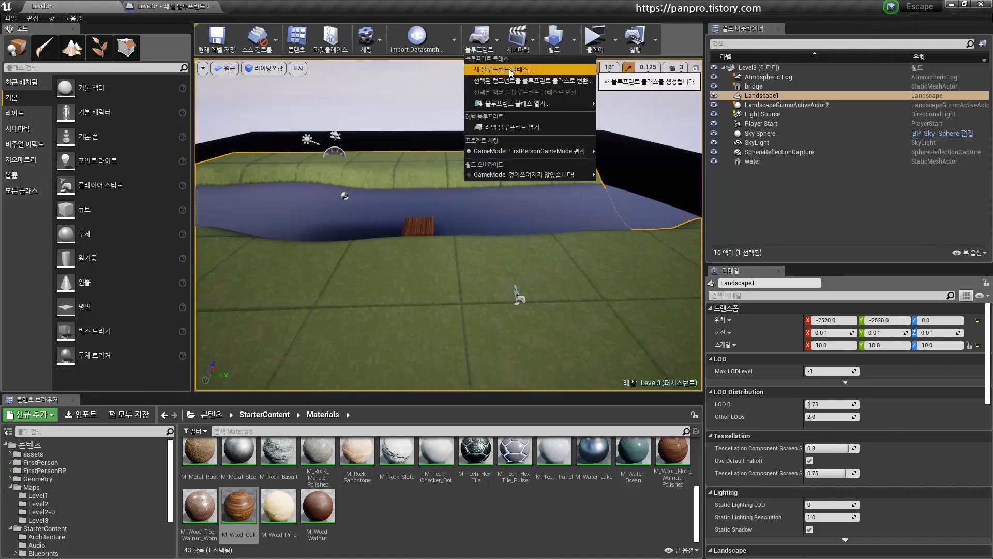
left_click(359, 516)
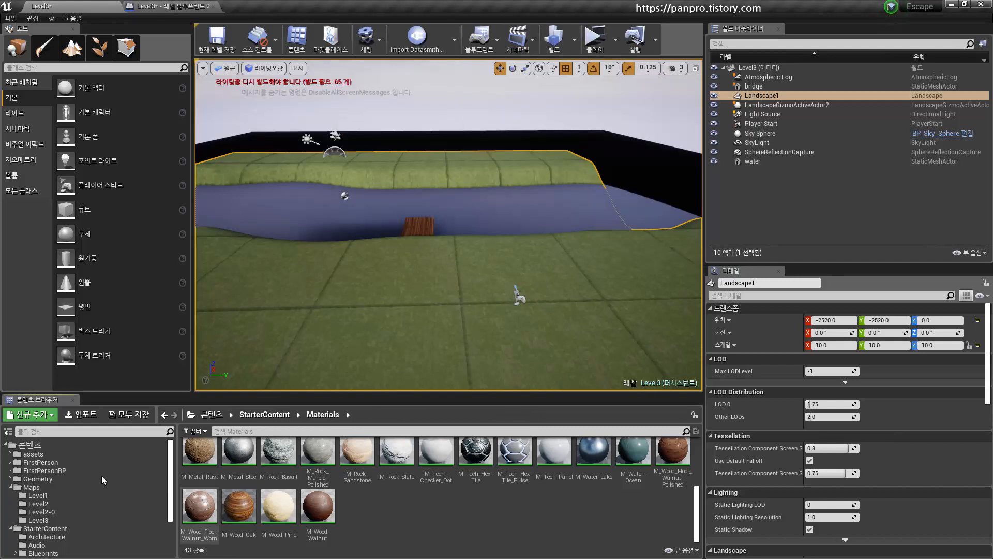
- Create a folder named BP_Colorbox inside the assets folder and open it
left_click(55, 520)
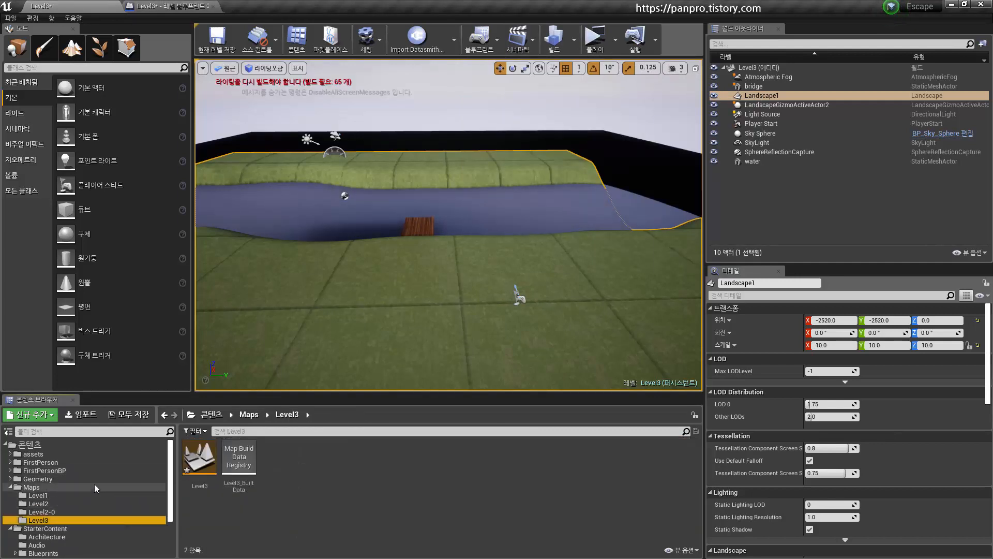
left_click(10, 454)
left_click(95, 454)
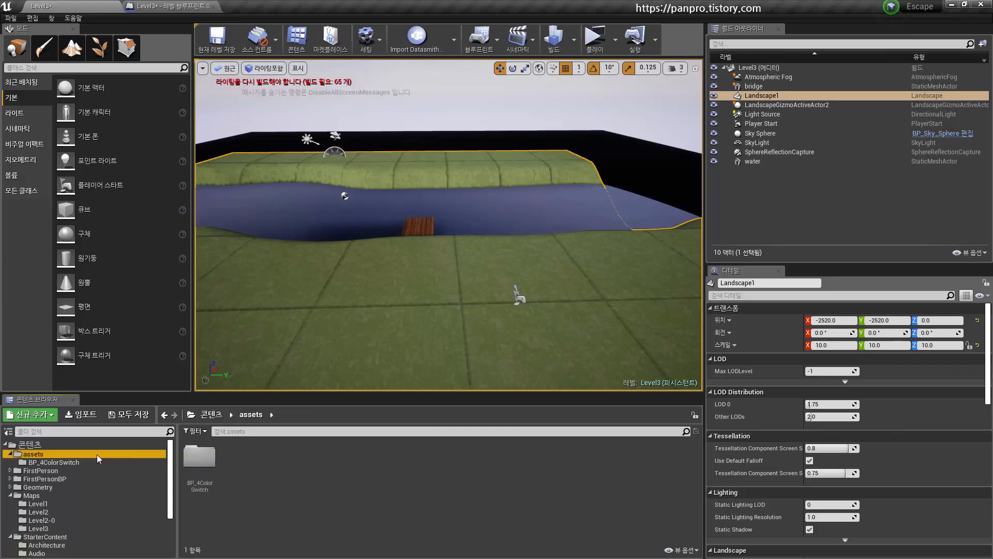
right_click(275, 459)
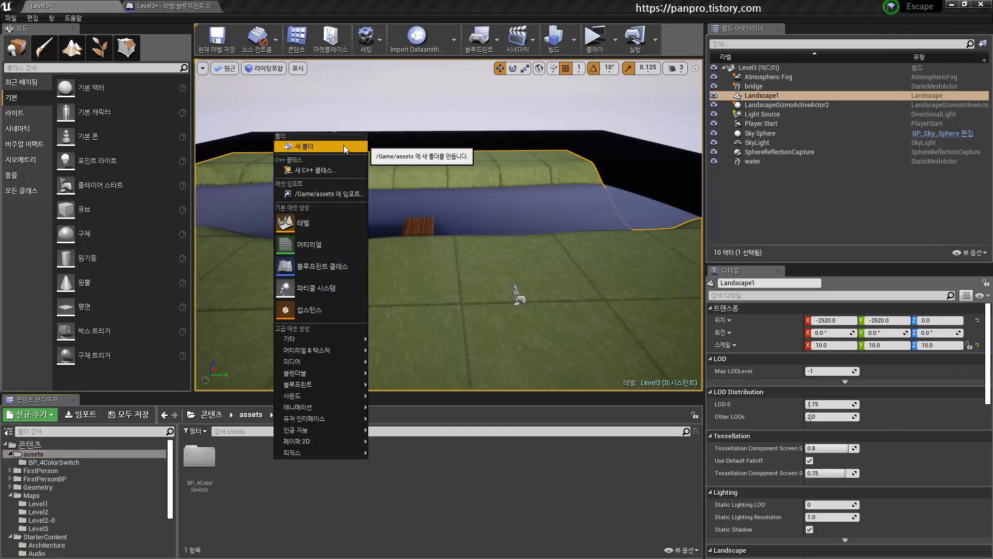
left_click(334, 146)
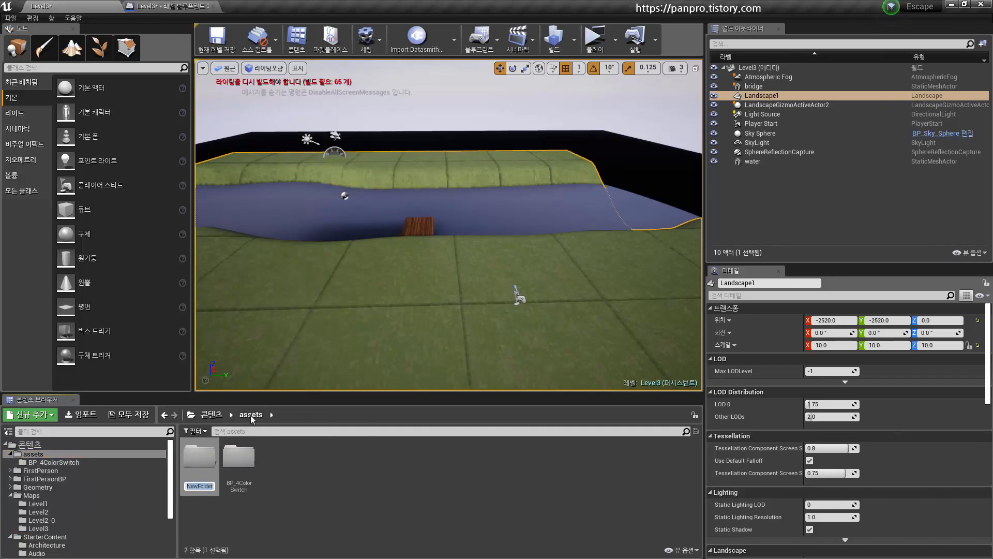
type("BP_Colorbox")
key("Return")
key("Return")
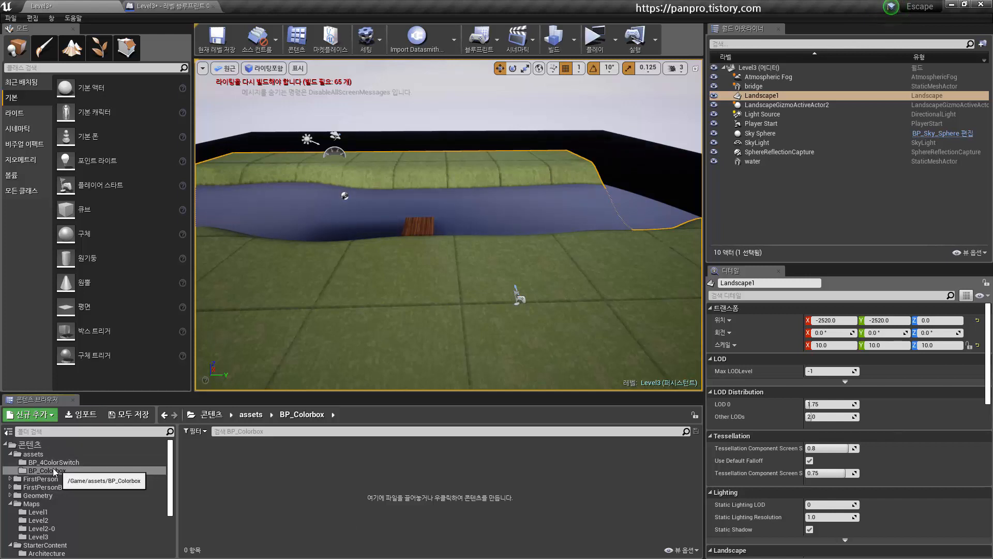
- Create a Blueprint class with Actor as its parent in the BP_Colorbox folder and name it BP_Colorbox
right_click(235, 461)
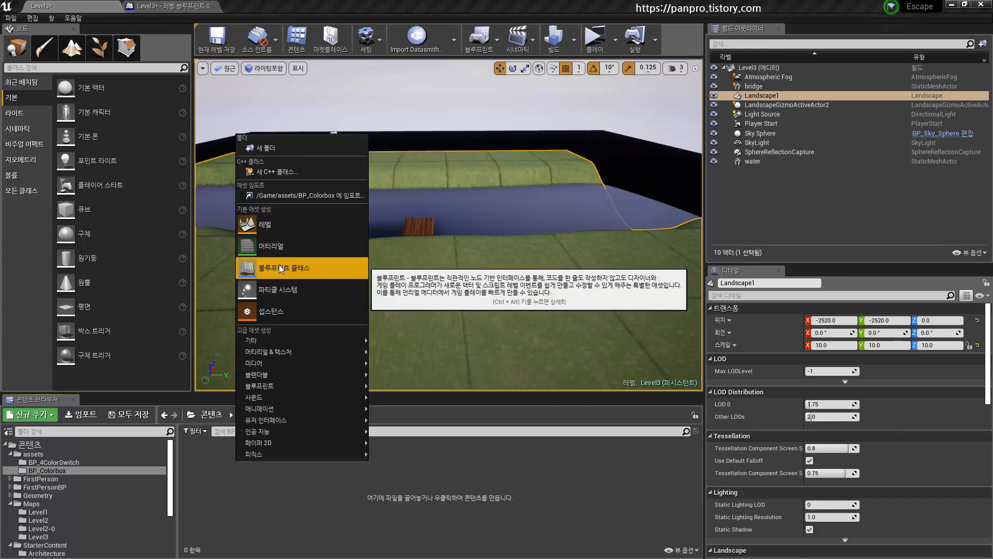
left_click(228, 467)
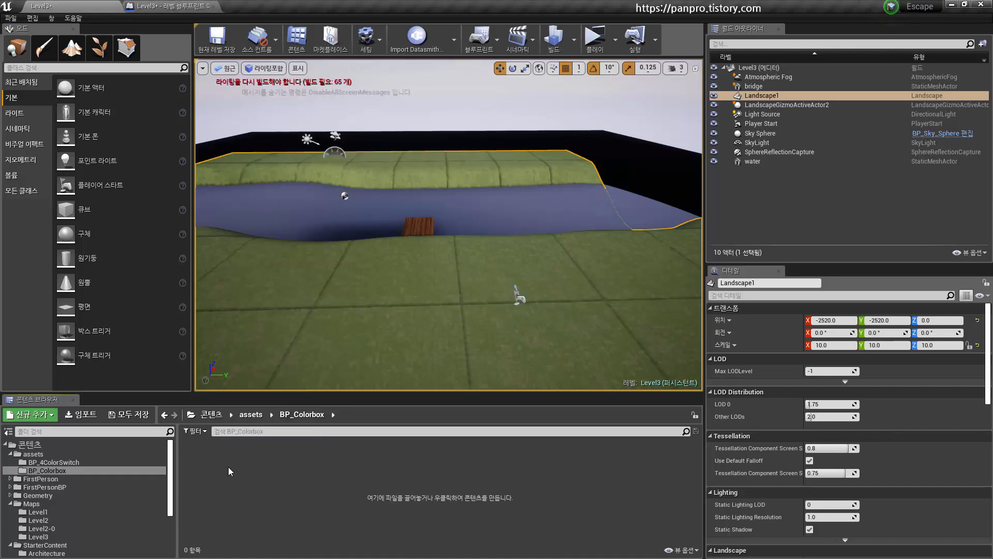
right_click(228, 467)
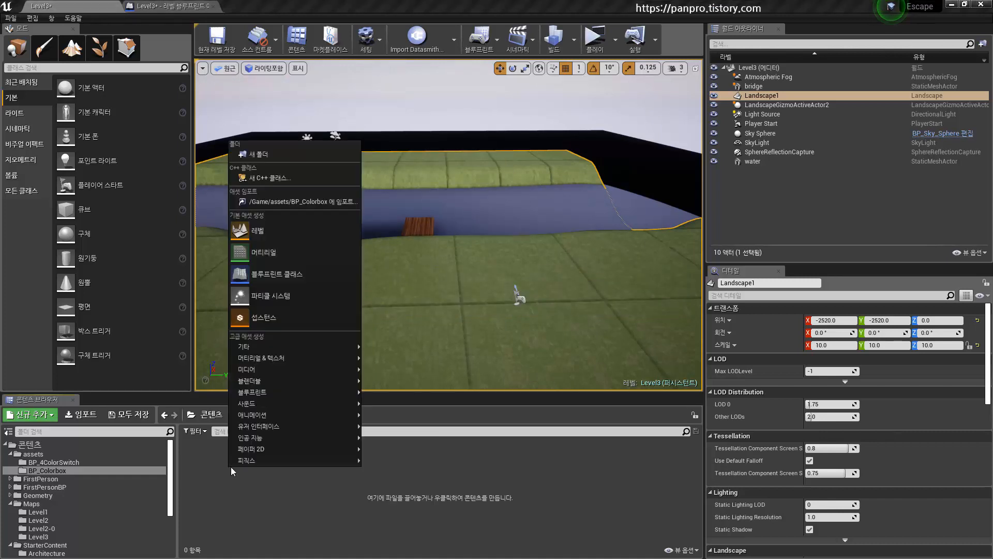
left_click(284, 275)
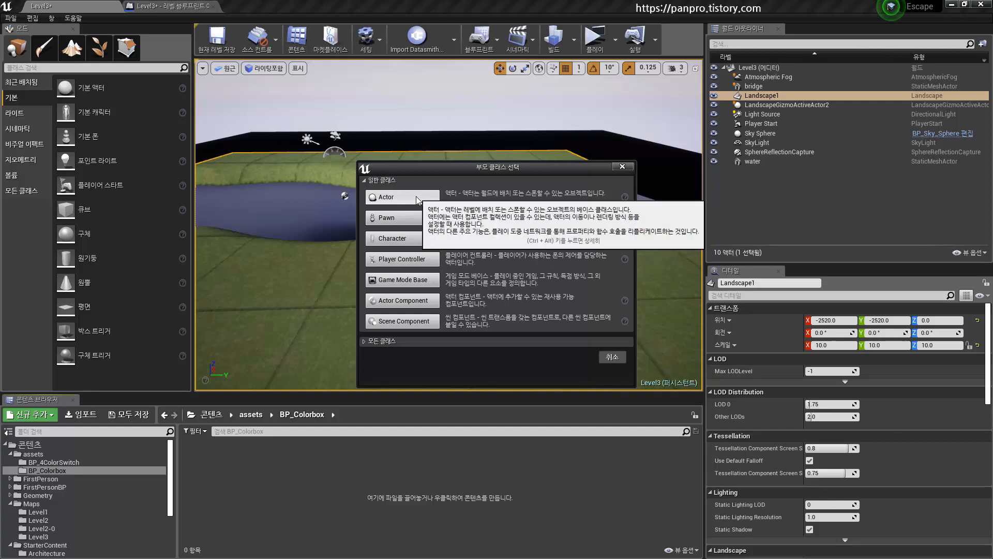
left_click(391, 198)
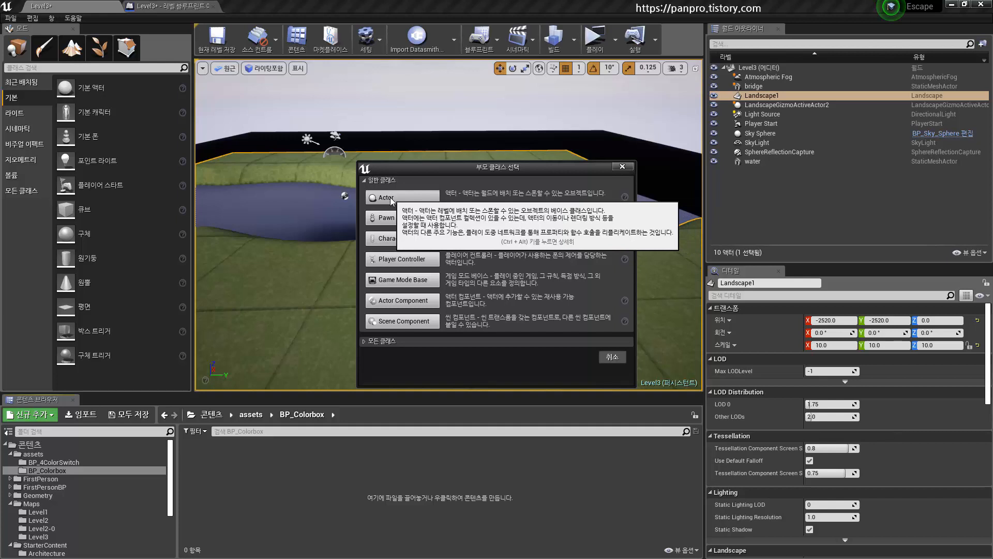
left_click(391, 198)
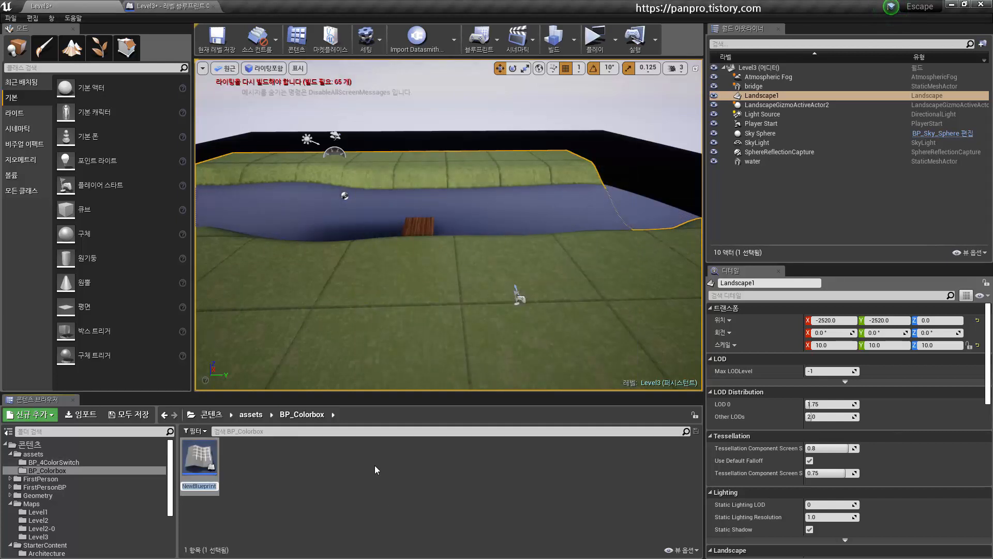
type("BP_")
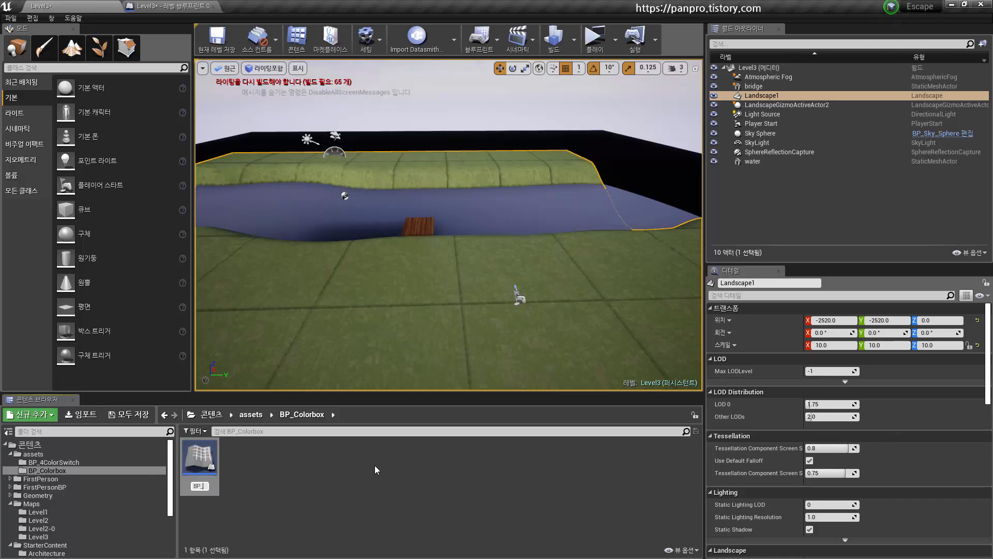
type("Colorbox")
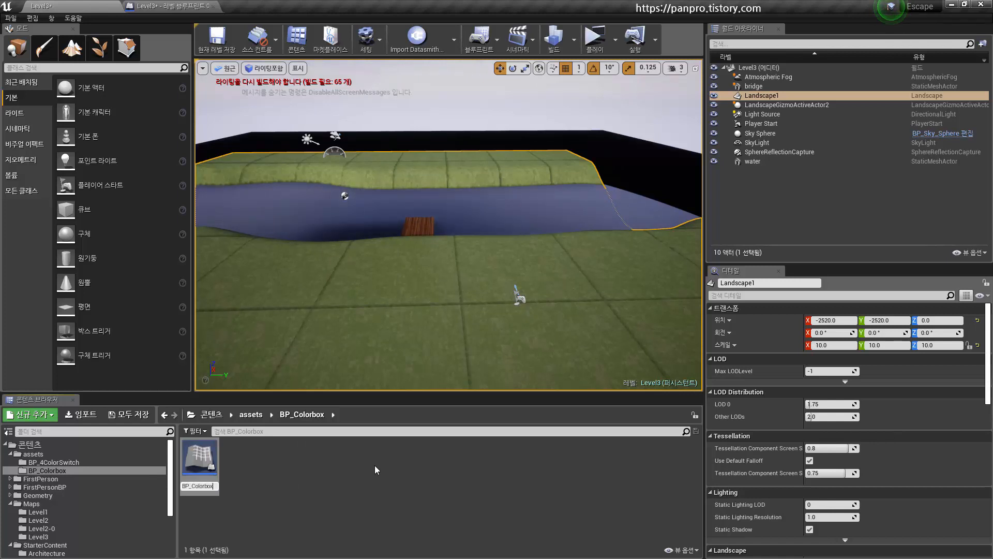
key("Return")
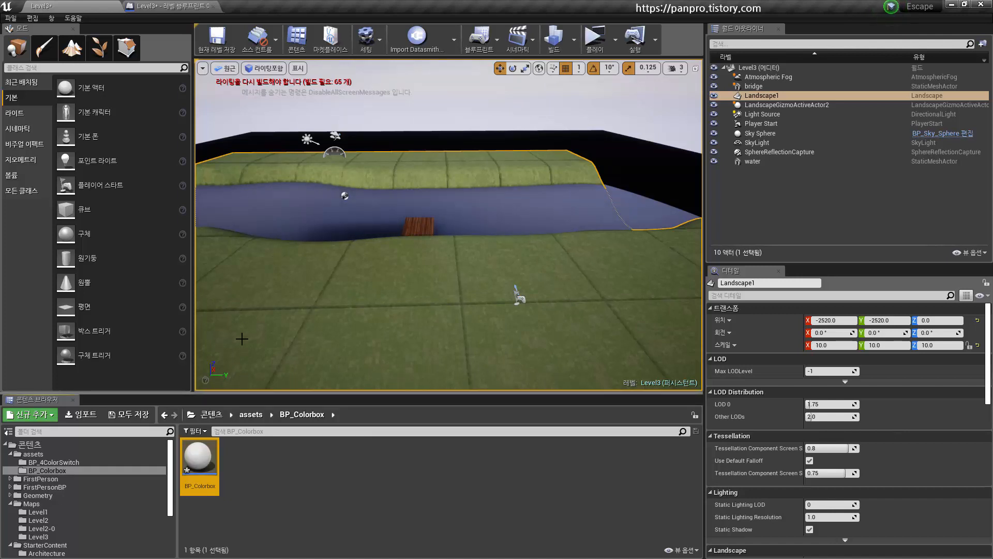
- Open the BP_Colorbox blueprint, docked beside the other editor tabs, and add a cube component to it
double_click(195, 459)
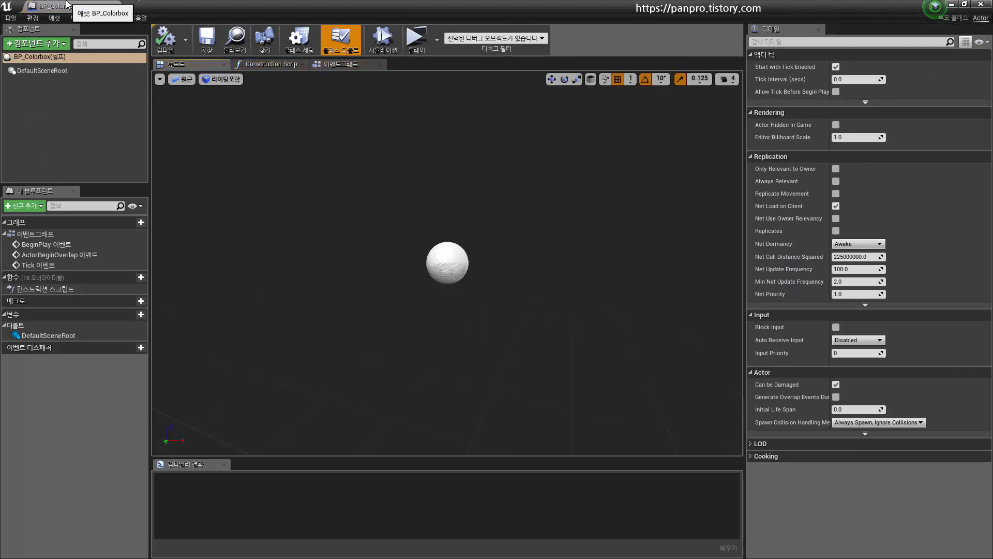
left_click_drag(70, 9, 241, 8)
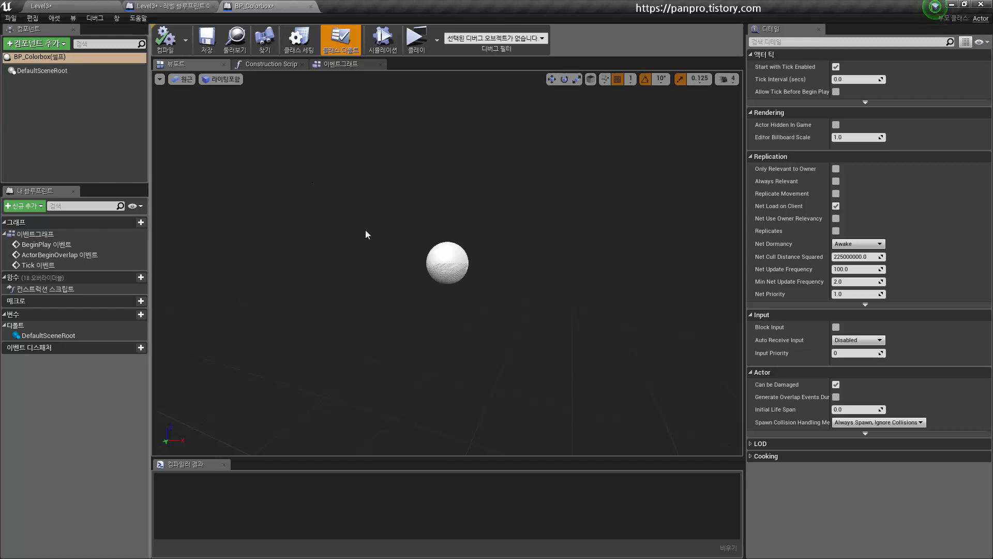
left_click(64, 44)
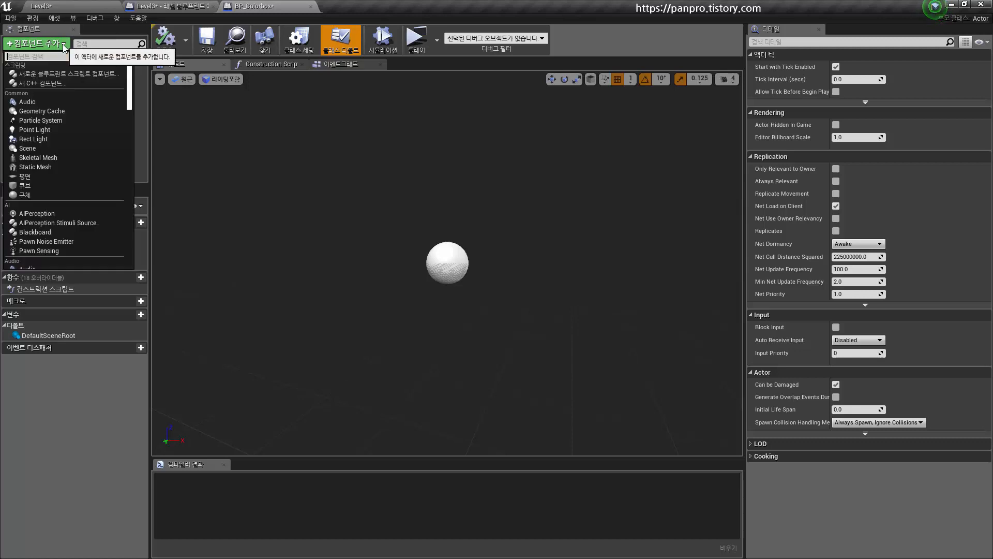
left_click(34, 186)
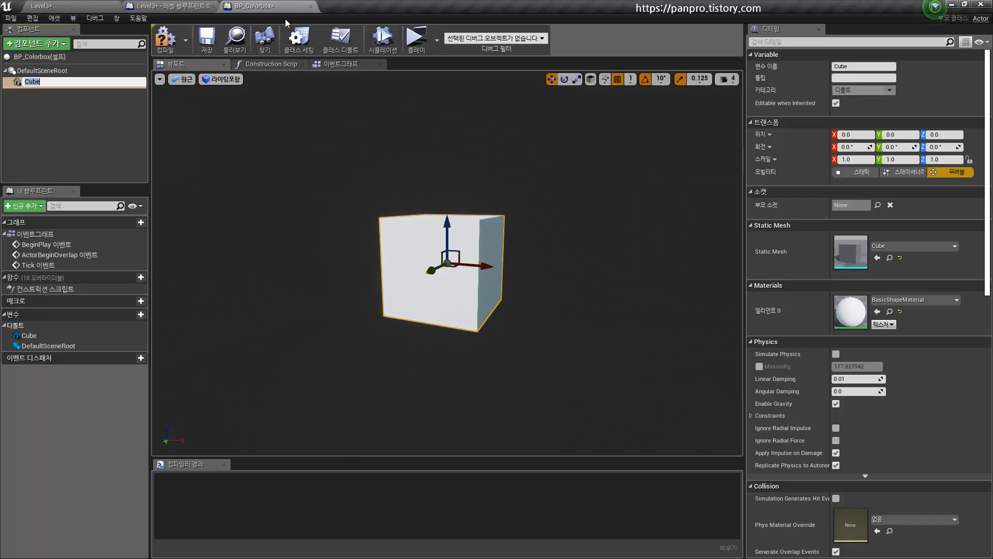
- Compile the BP_Colorbox blueprint with its cube and return to the Level3 editor
left_click(97, 5)
key("Escape")
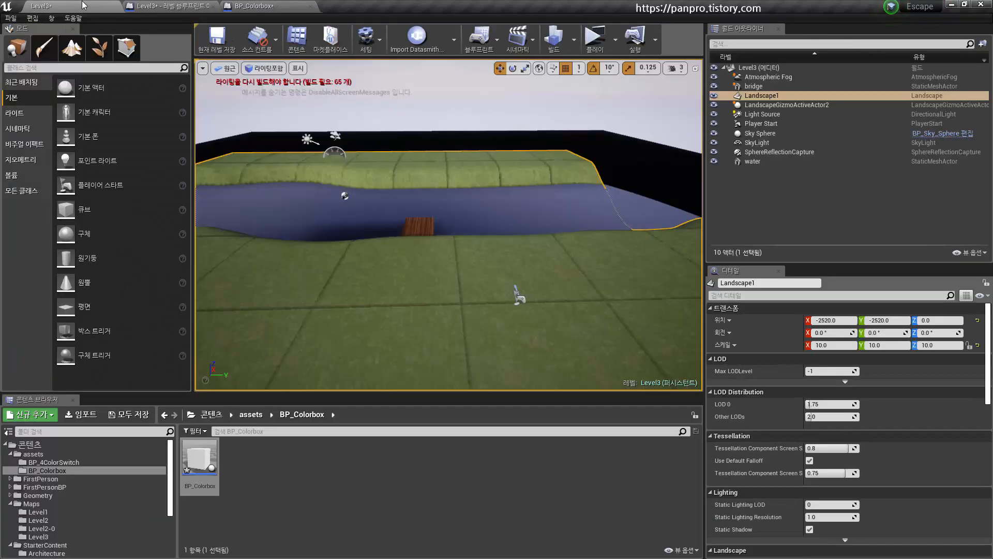
left_click(304, 5)
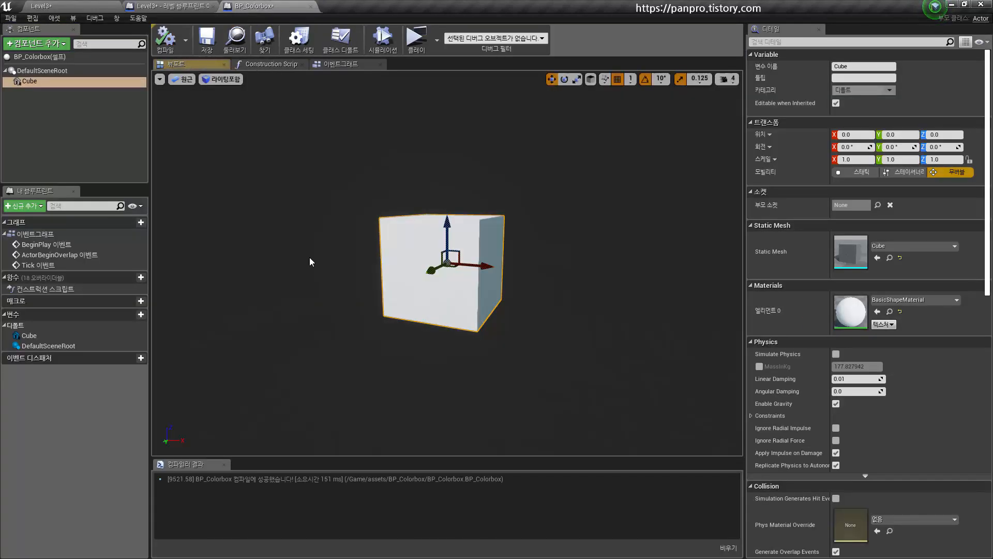
left_click(67, 5)
key("Escape")
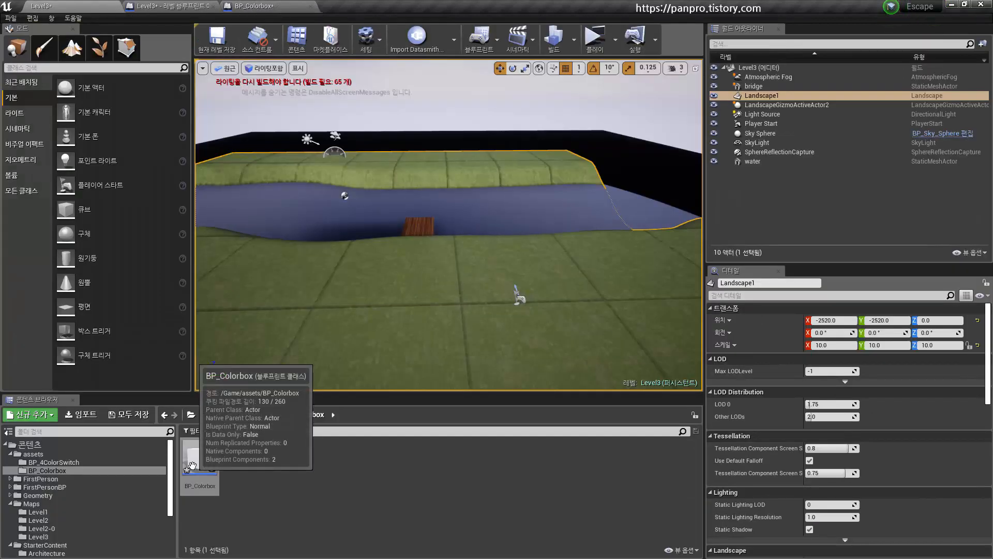
- Place a BP_Colorbox in the level and move it across the river, raised high above the far bank
left_click_drag(199, 458, 424, 253)
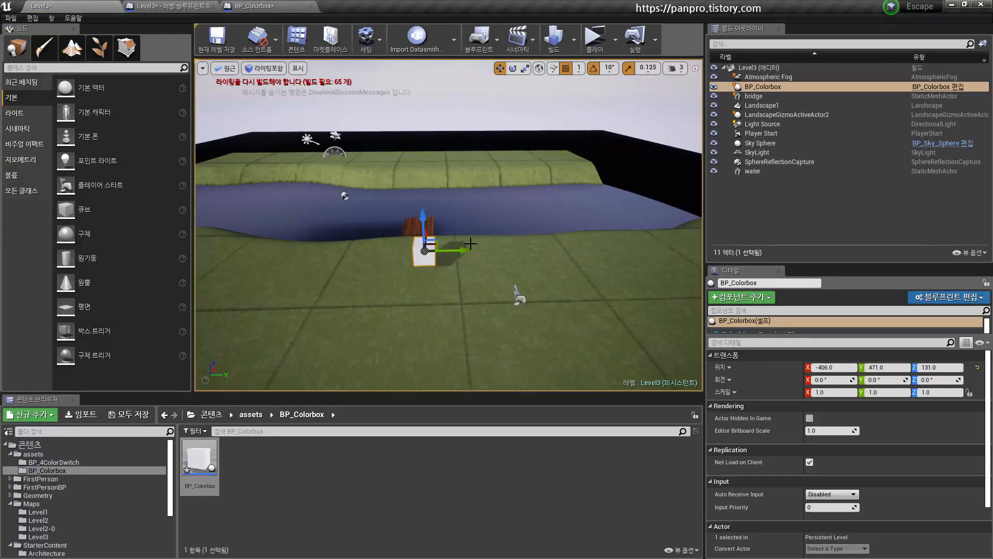
left_click_drag(450, 222, 599, 113, "alt")
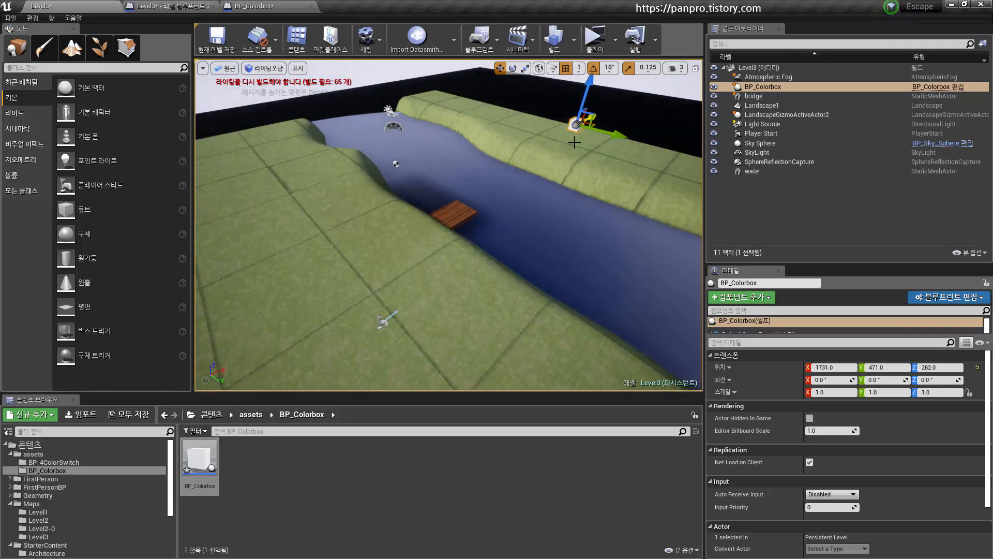
left_click_drag(519, 237, 601, 212, "alt")
left_click_drag(462, 115, 462, 93)
left_click_drag(519, 160, 512, 122, "alt")
- Play the level and fire the gun at the floating box across the river to test it
left_click(596, 40)
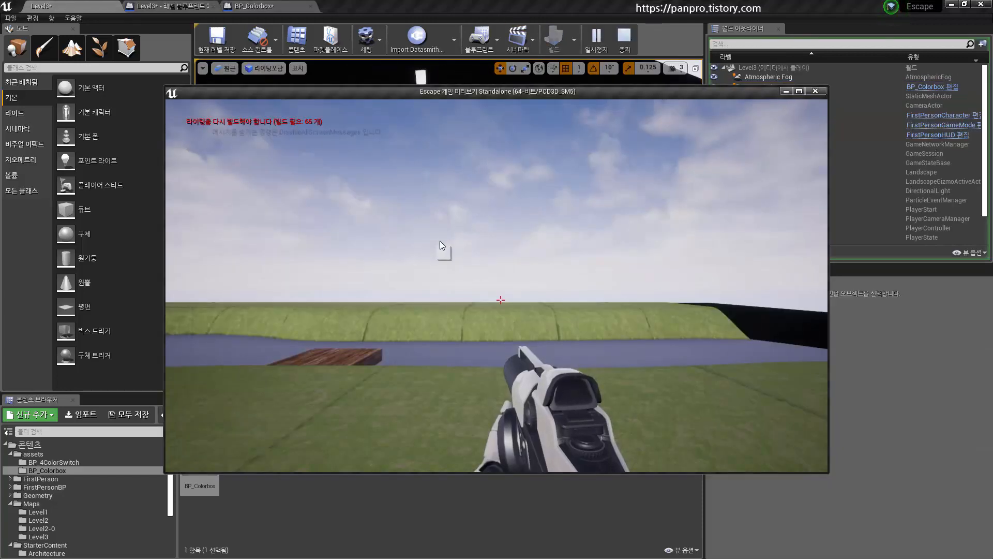
left_click(417, 263)
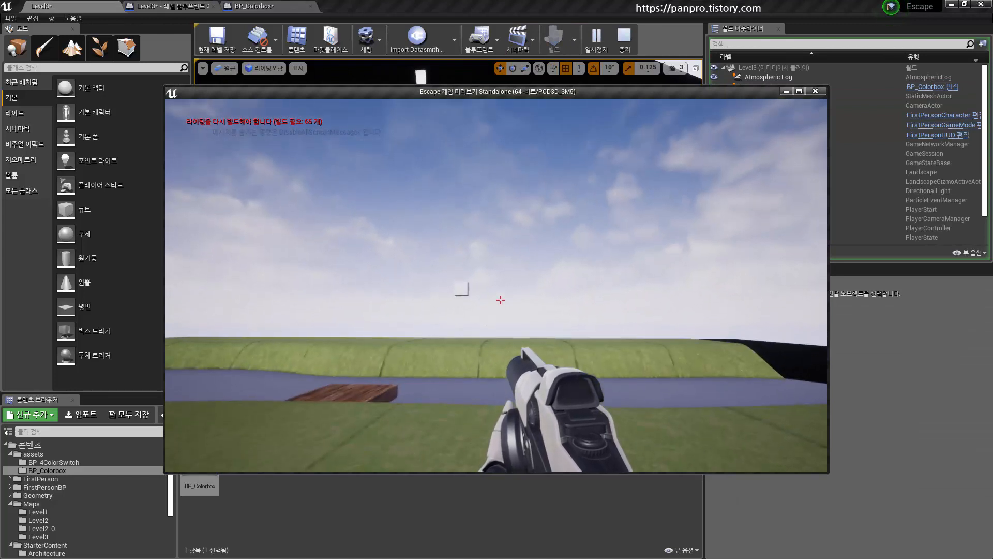
left_click(501, 300)
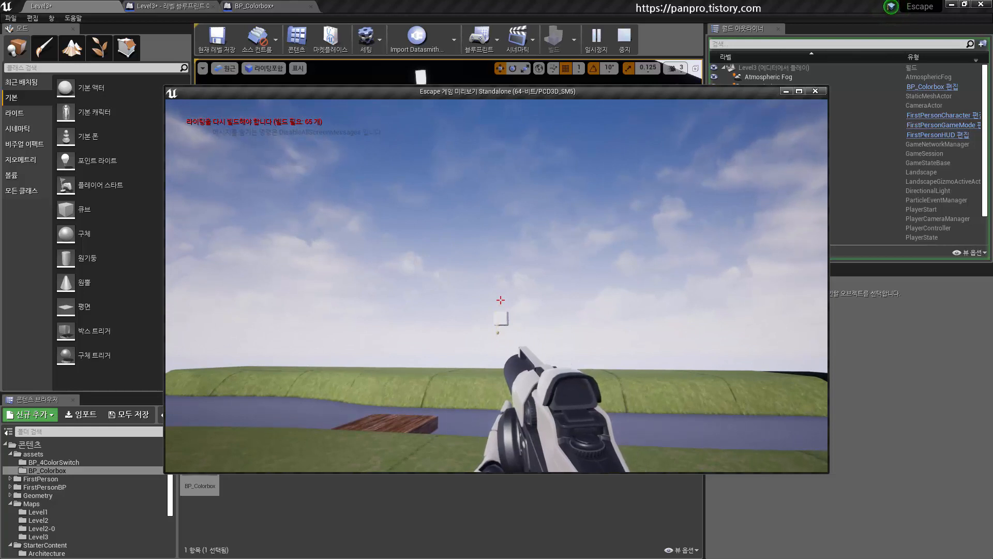
left_click(500, 300)
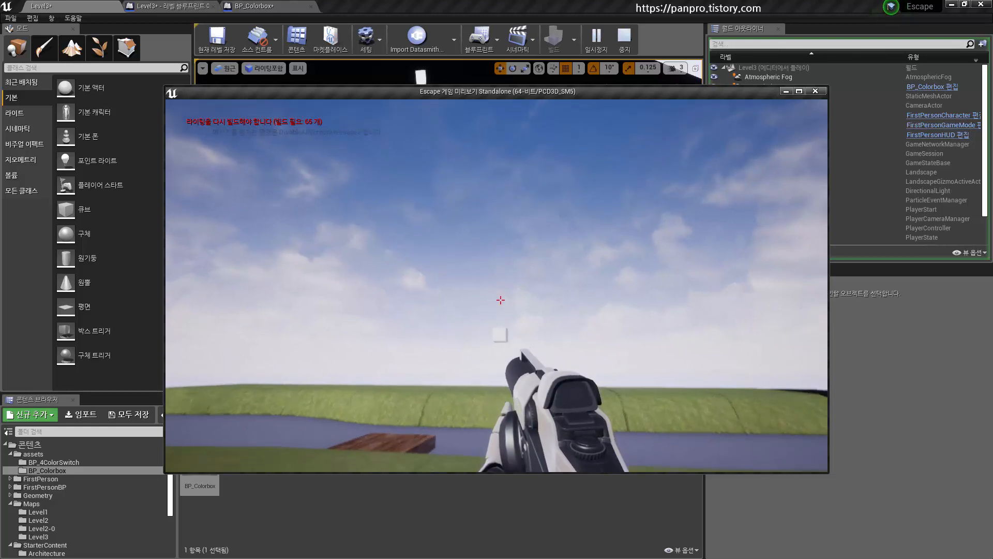
left_click(501, 300)
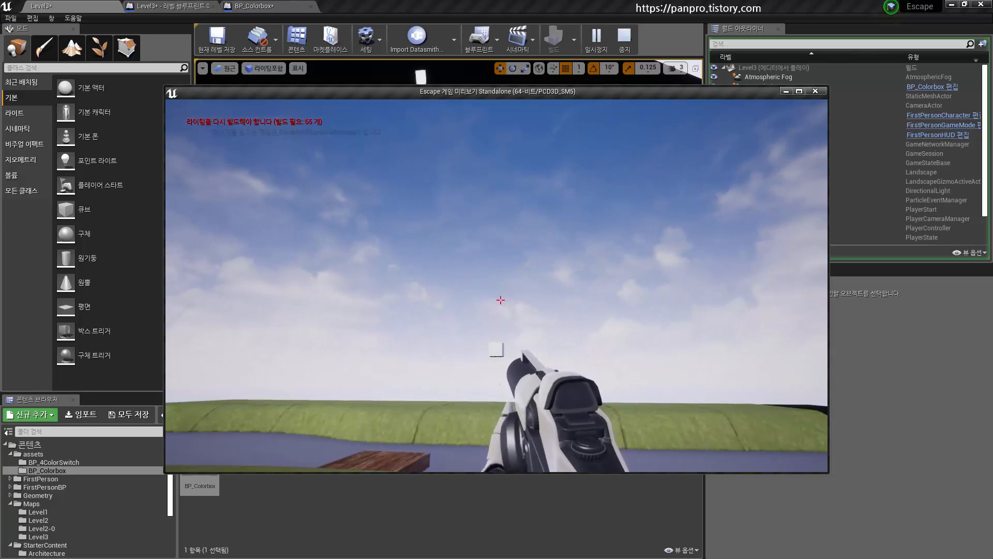
- Fire more shots at the floating box across the river and stop the play session
left_click(500, 300)
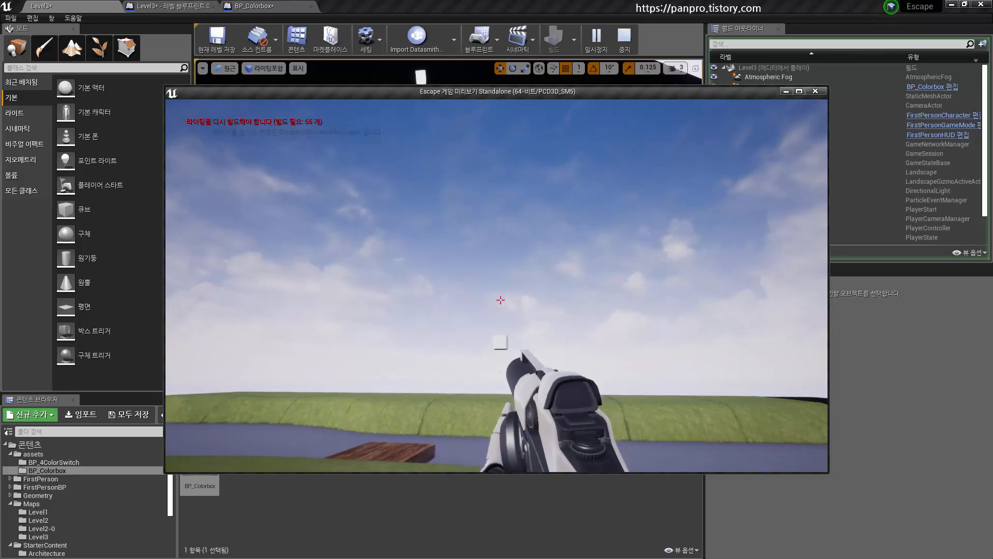
left_click(501, 300)
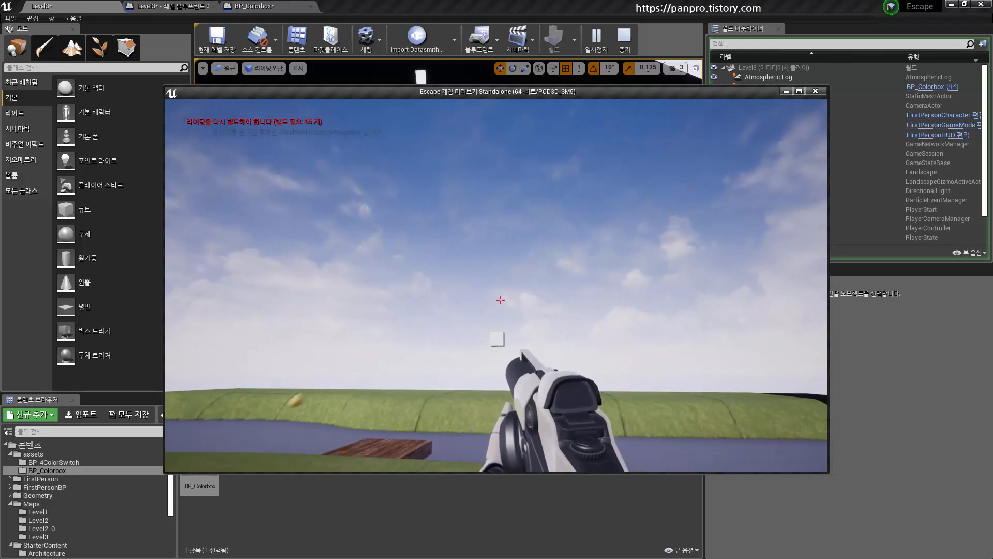
key("Escape")
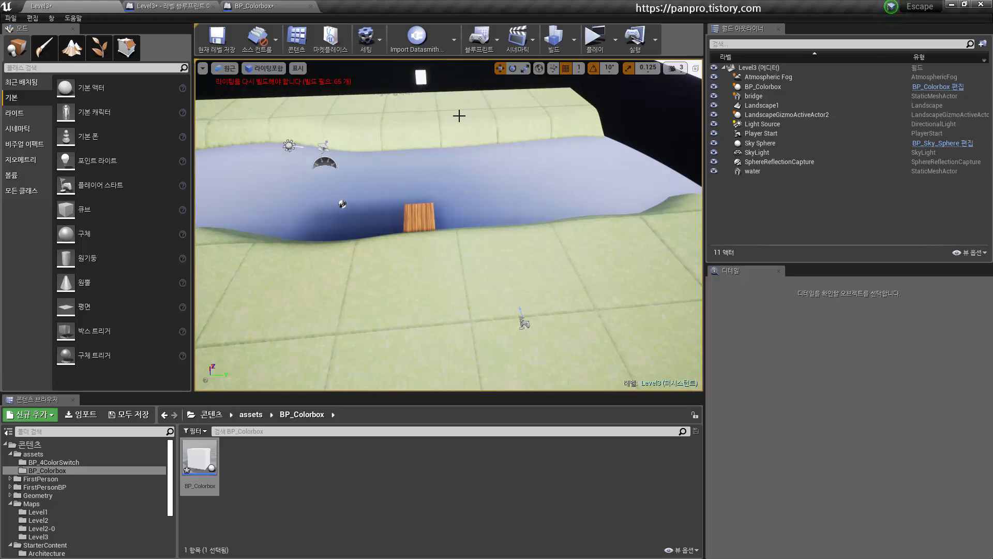
- Select the floating BP_Colorbox and check the colour materials in the BP_4ColorSwitch folder, then return to the BP_Colorbox folder
key("d")
right_click_drag(459, 115, 446, 89)
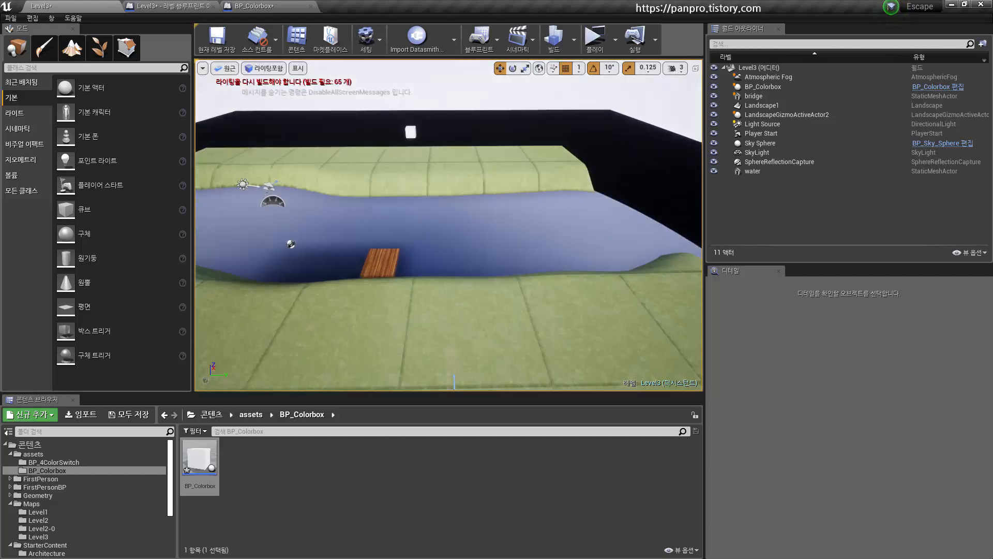
left_click(411, 132)
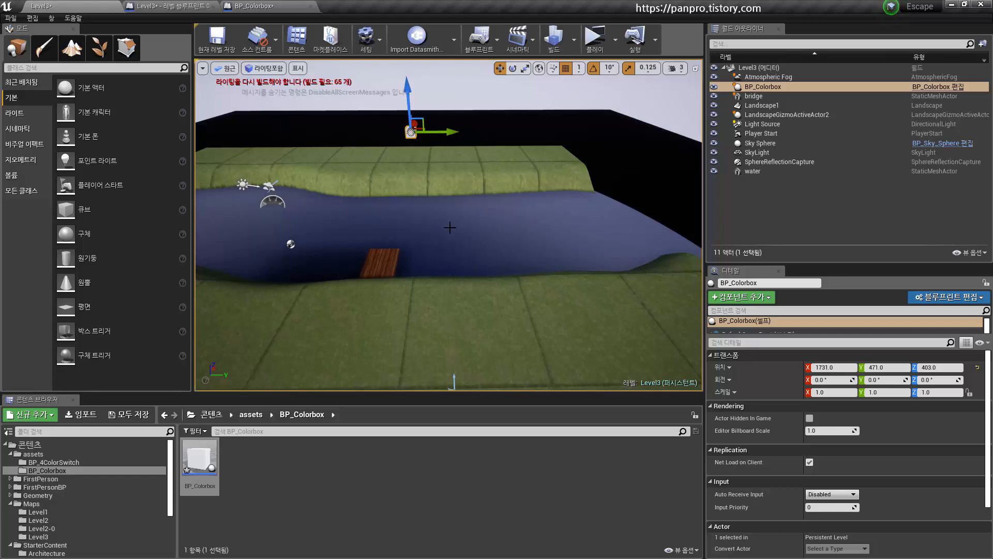
left_click(265, 464)
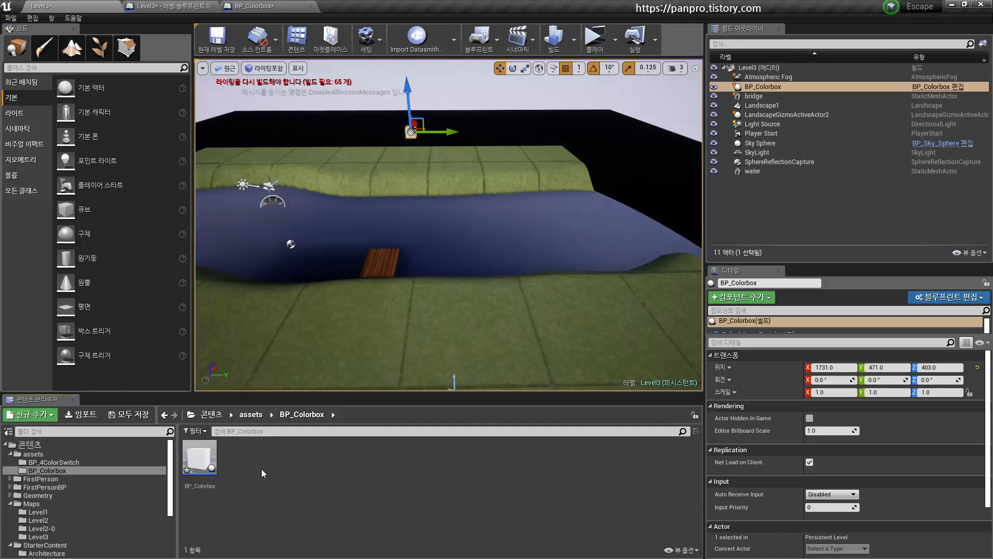
left_click(59, 462)
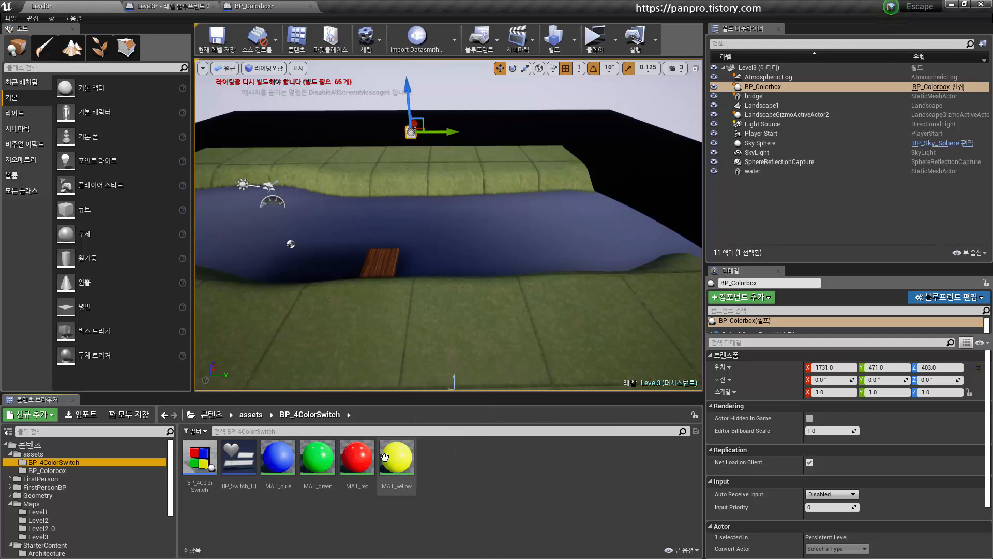
left_click(52, 470)
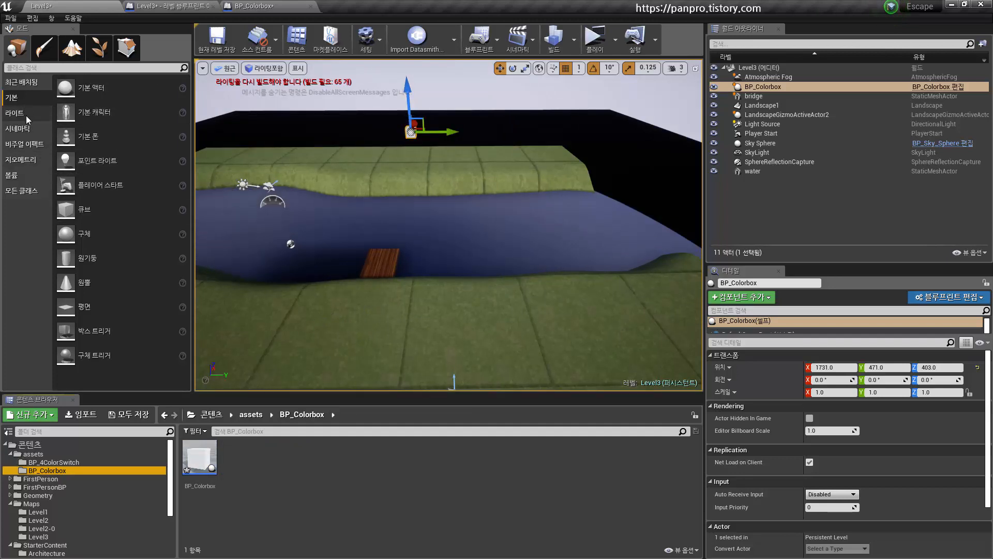
- Place a cylinder on the near riverbank beside the bridge and snap it down to the ground
left_click(94, 257)
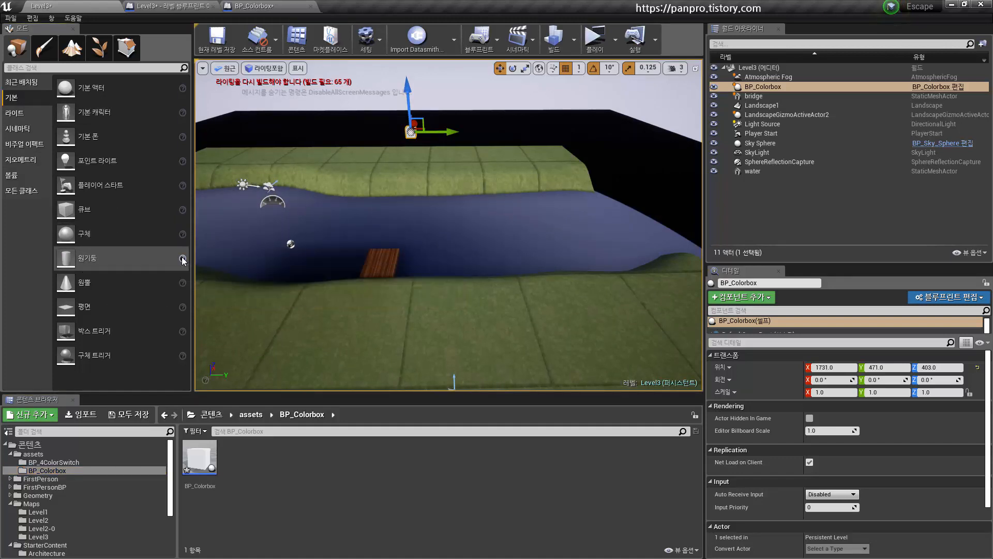
left_click_drag(96, 257, 248, 266)
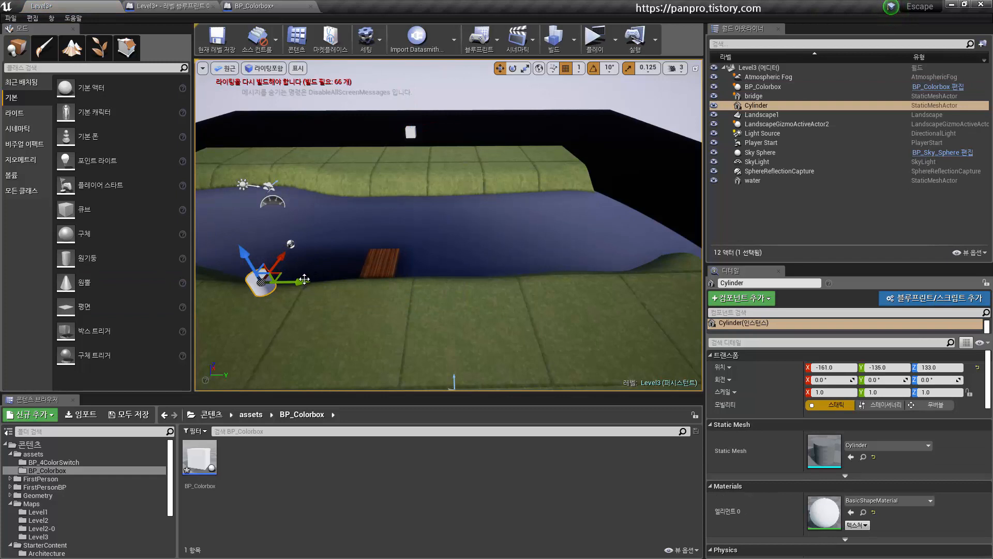
key("End")
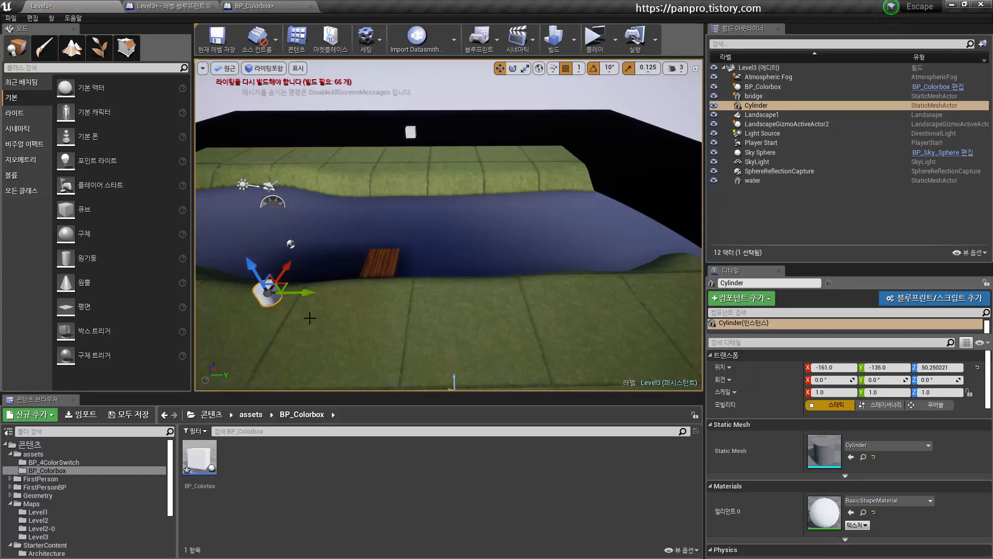
- Duplicate the cylinder three times along the X axis to form a row of four on the near bank
key("ctrl+w")
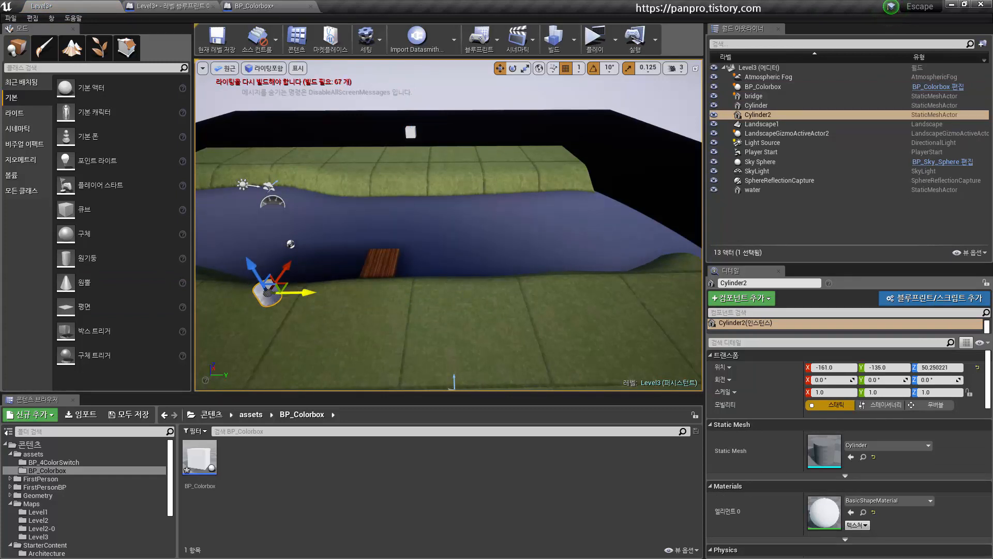
left_click_drag(310, 293, 307, 312)
key("ctrl+z")
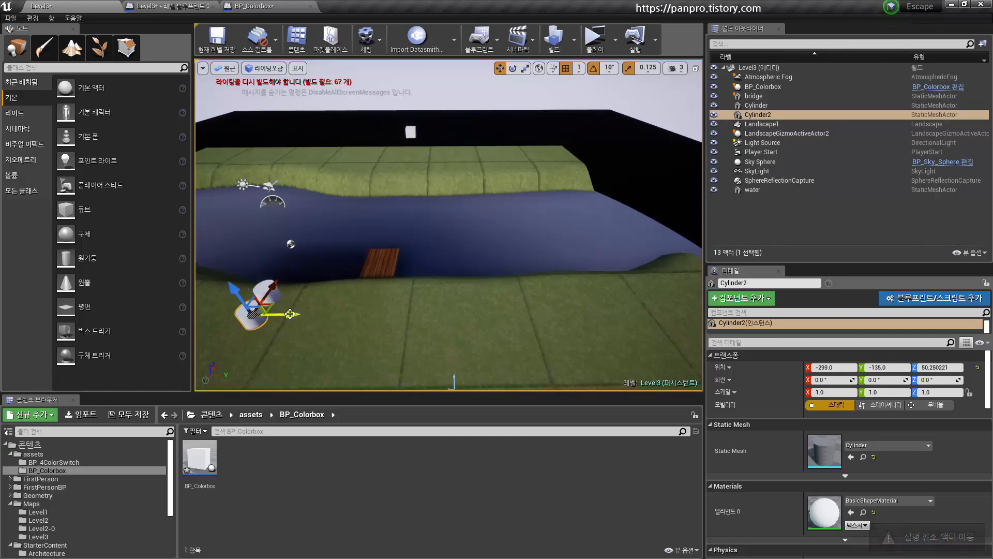
left_click_drag(282, 283, 319, 327, "alt")
right_click(318, 327)
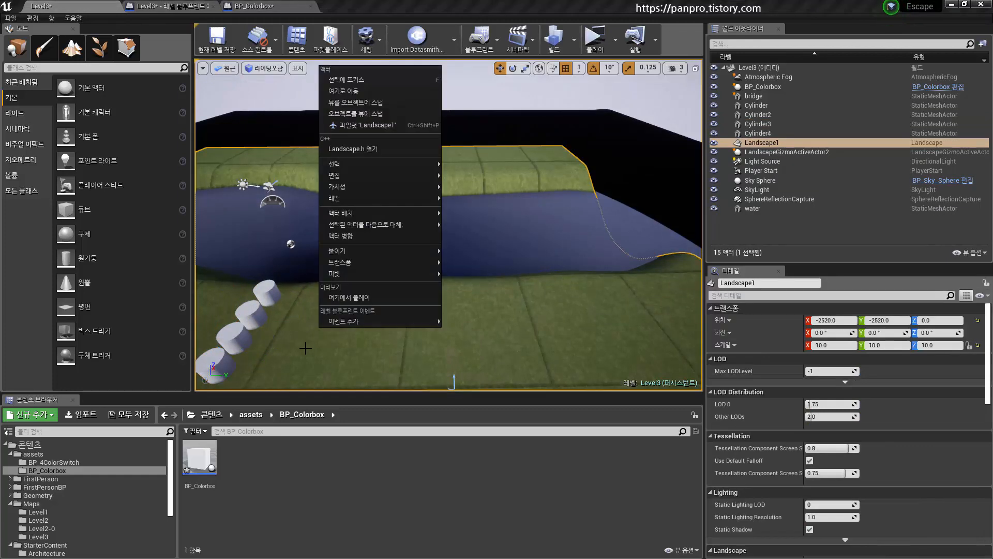
left_click(306, 348)
right_click_drag(303, 340, 256, 331)
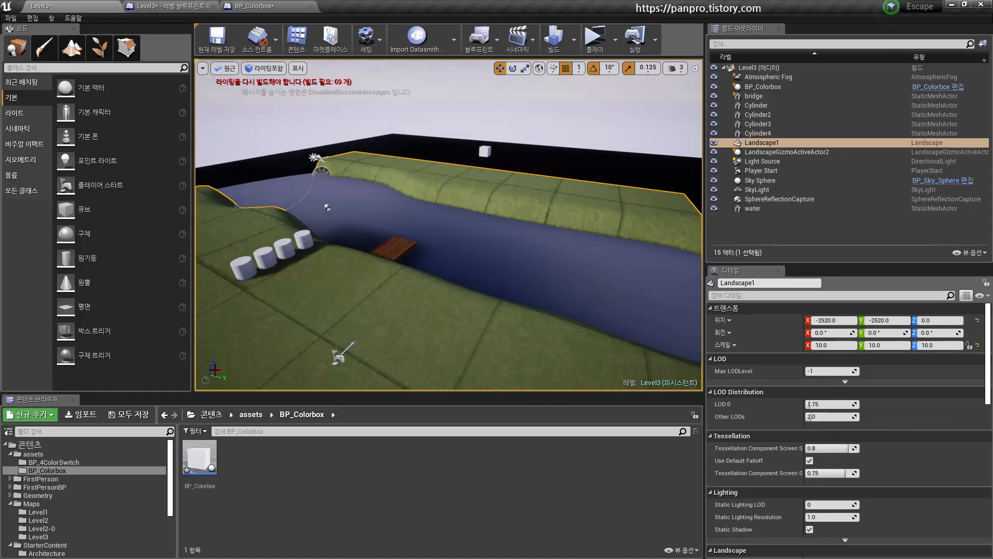
- Apply the green, blue, red and yellow materials from BP_4ColorSwitch to the four cylinders, with yellow closest to the river
left_click(53, 462)
left_click(274, 452)
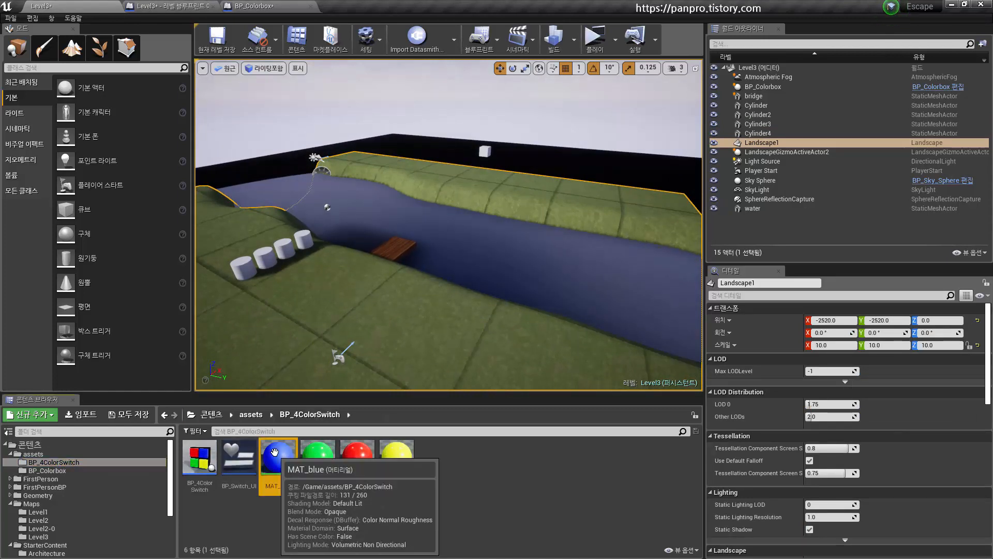
left_click_drag(274, 452, 265, 258)
left_click(317, 445)
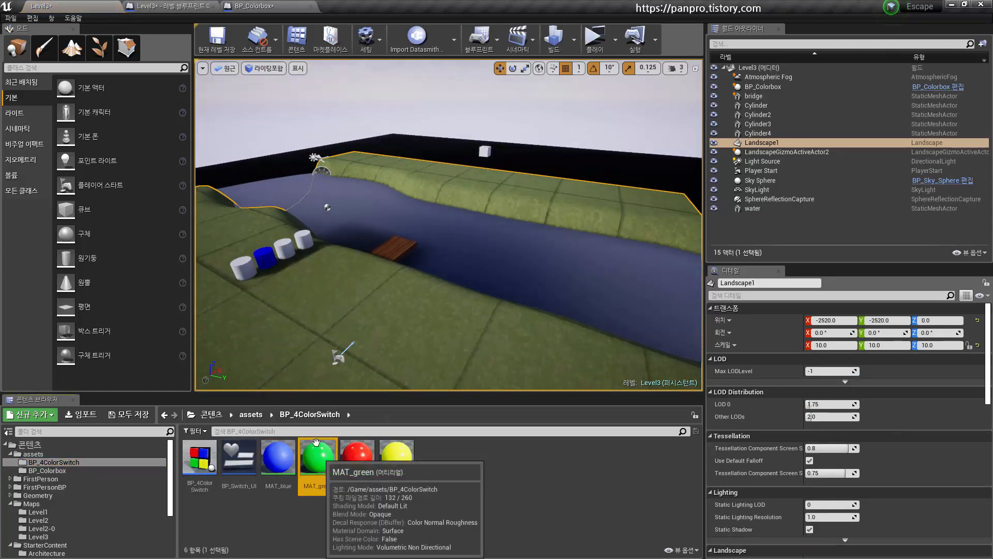
left_click_drag(316, 442, 244, 269)
left_click_drag(357, 452, 289, 247)
left_click_drag(397, 458, 305, 239)
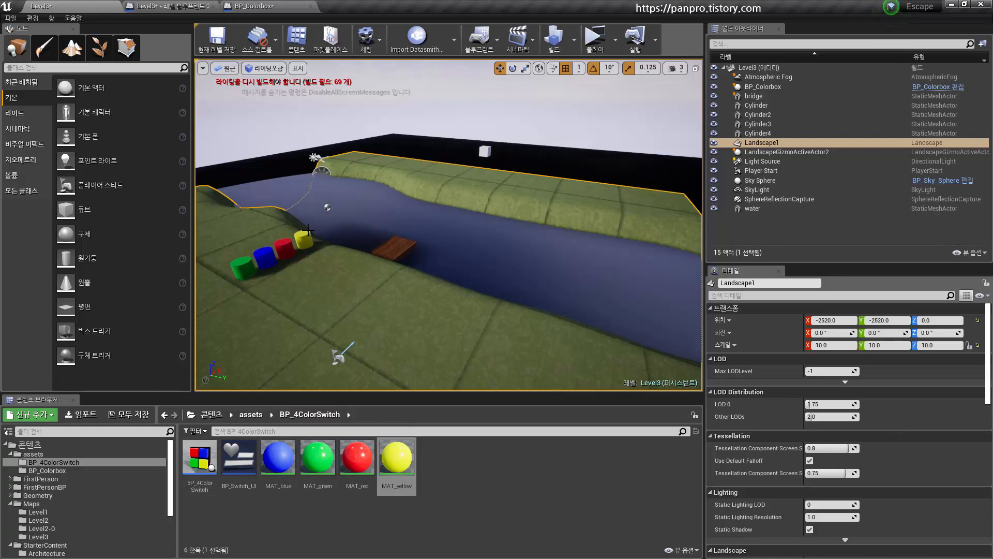
- Play the level, walk forward to view the coloured cylinders, and stop the play session
left_click(595, 39)
key("w")
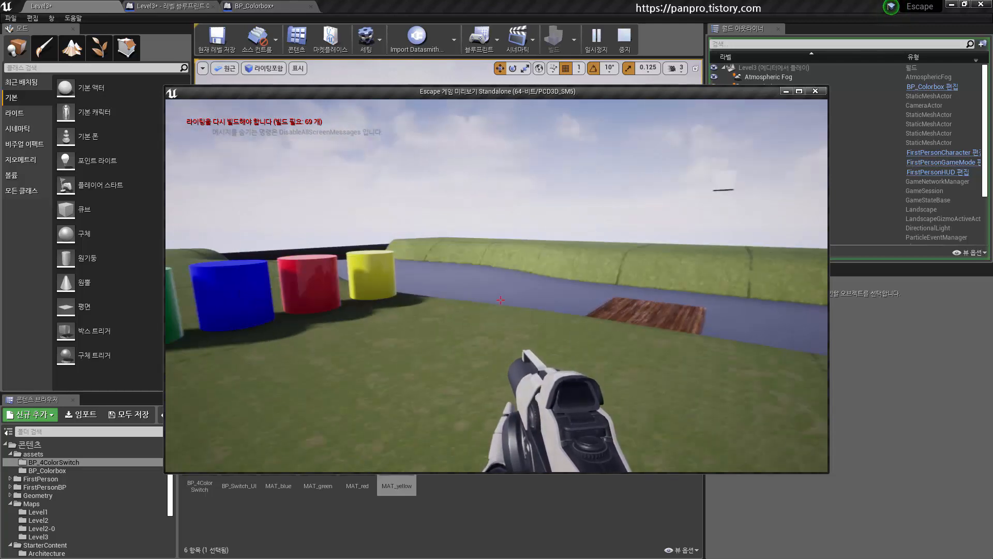
key("Escape")
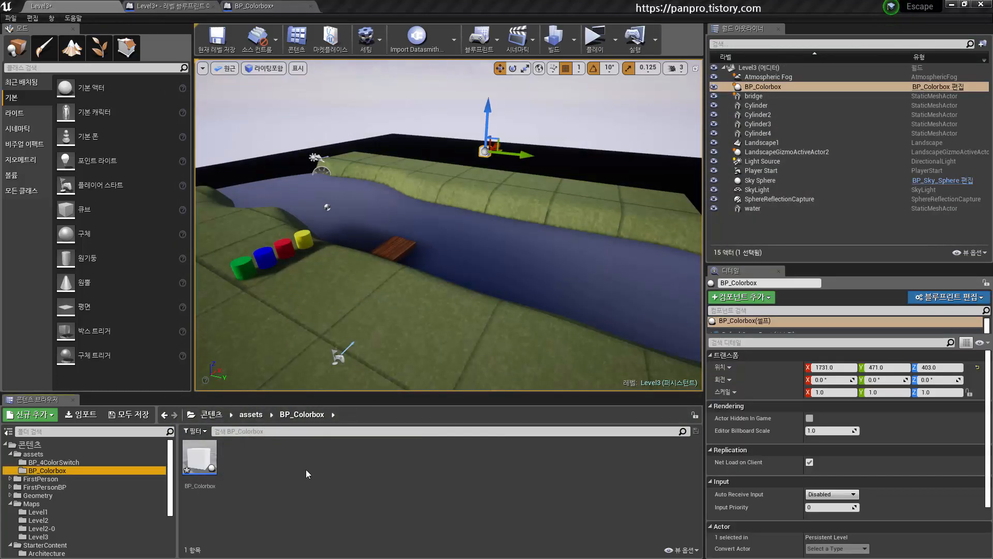
- Create a material named MAT_Box in the BP_Colorbox folder and open it for editing
right_click(271, 466)
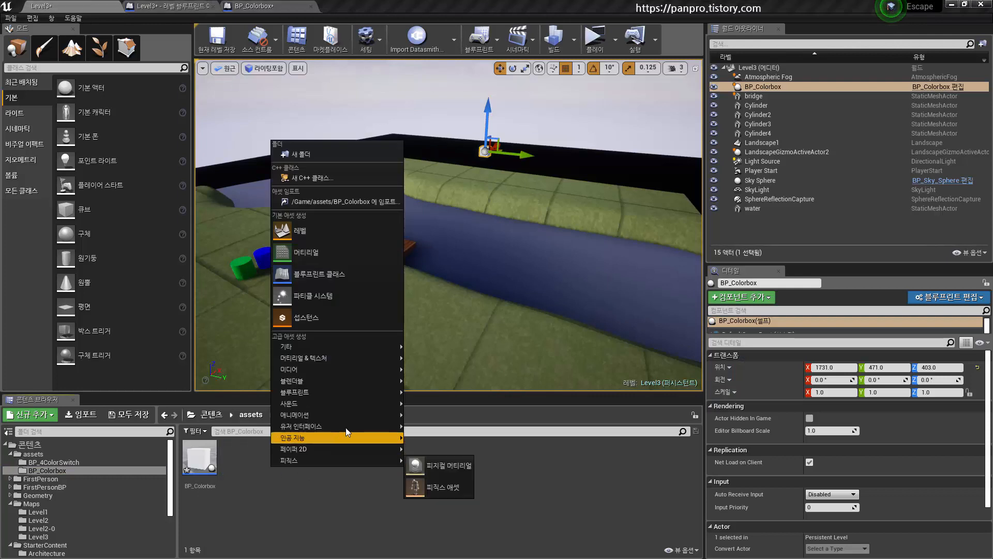
left_click(315, 254)
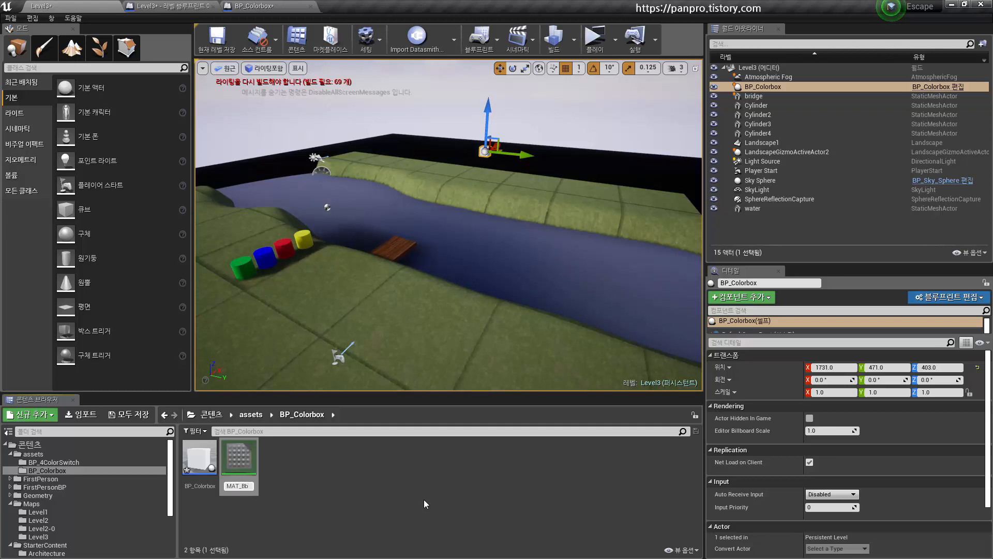
key("Return")
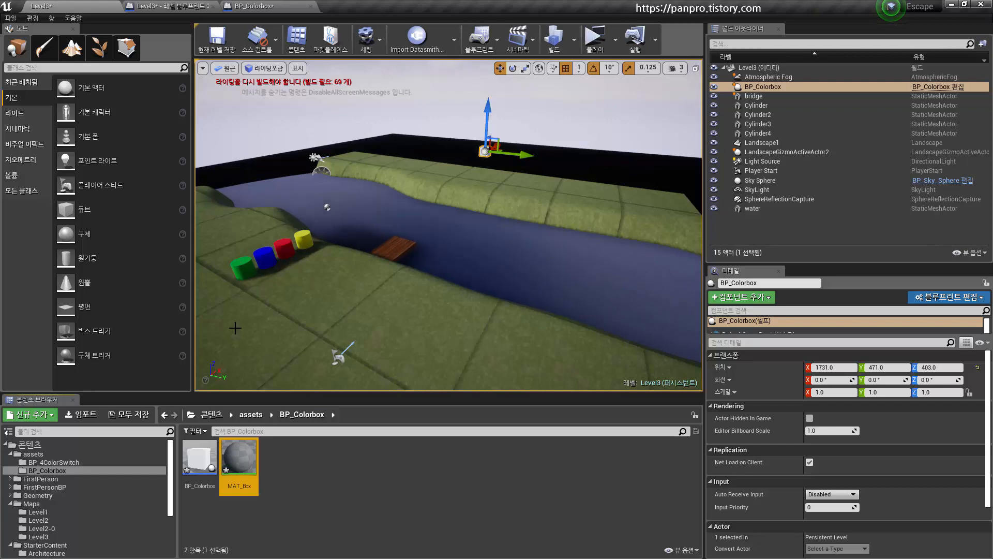
double_click(236, 465)
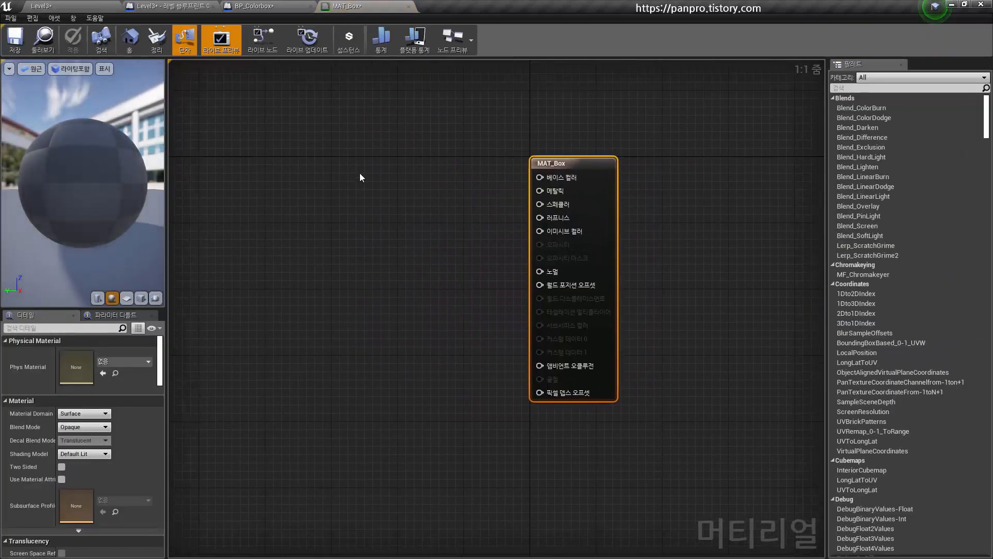
- Add a Constant3Vector node to the MAT_Box graph and connect it to Base Color
left_click_drag(540, 177, 371, 228)
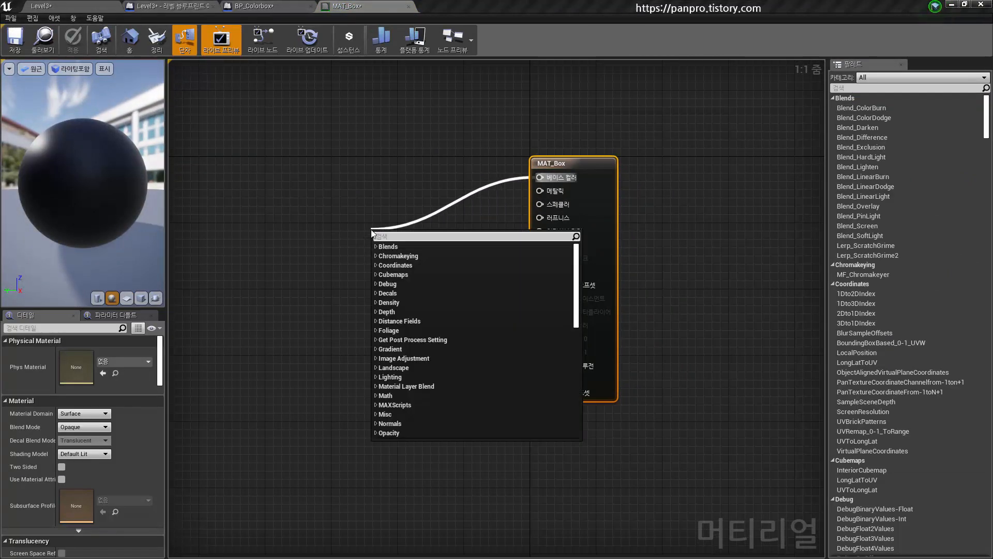
left_click(331, 218)
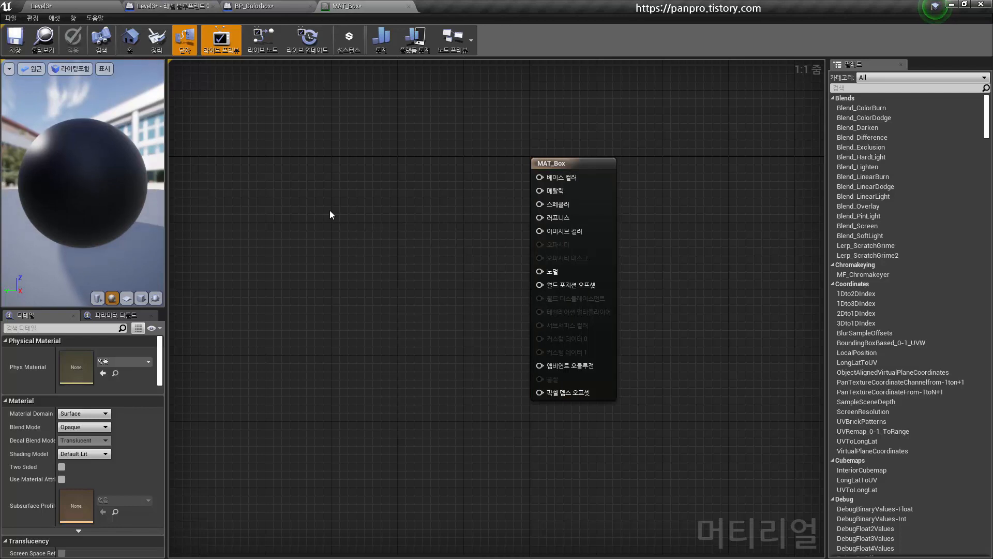
left_click(330, 210)
left_click_drag(393, 231, 539, 178)
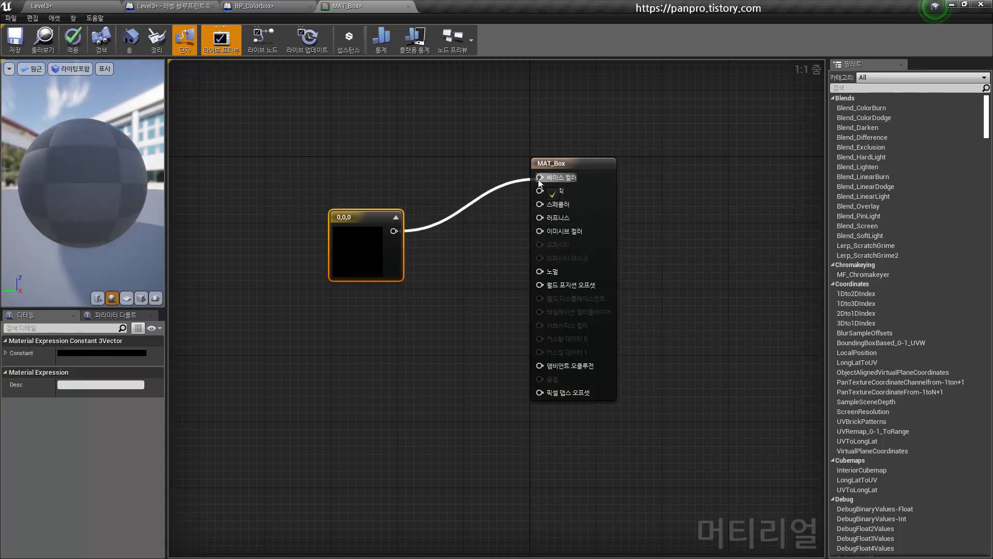
- Set the Constant3Vector colour to red (1, 0, 0.0166) and move the node up level with Base Color
double_click(362, 251)
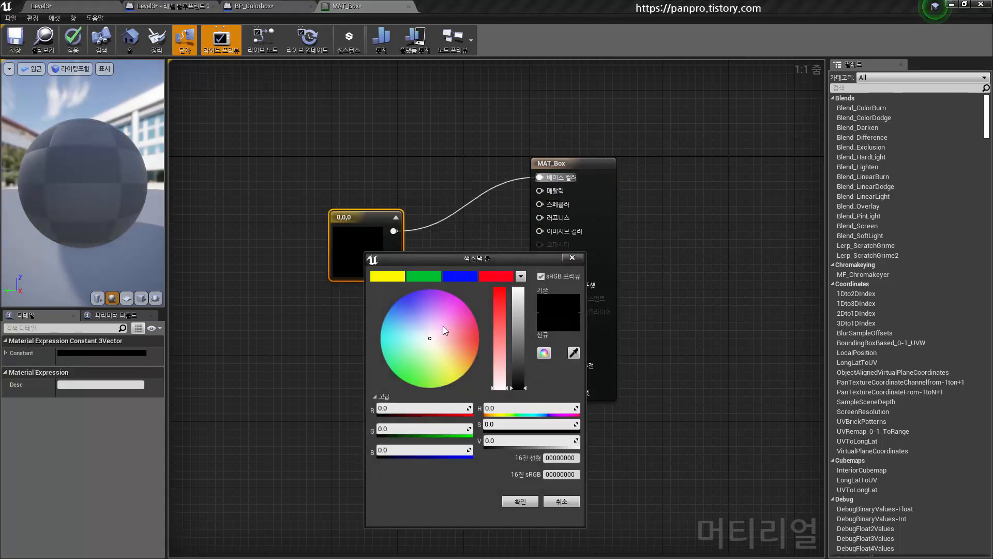
mouse_move(444, 326)
left_mouse_down()
mouse_move(489, 337)
mouse_move(520, 276)
left_mouse_up()
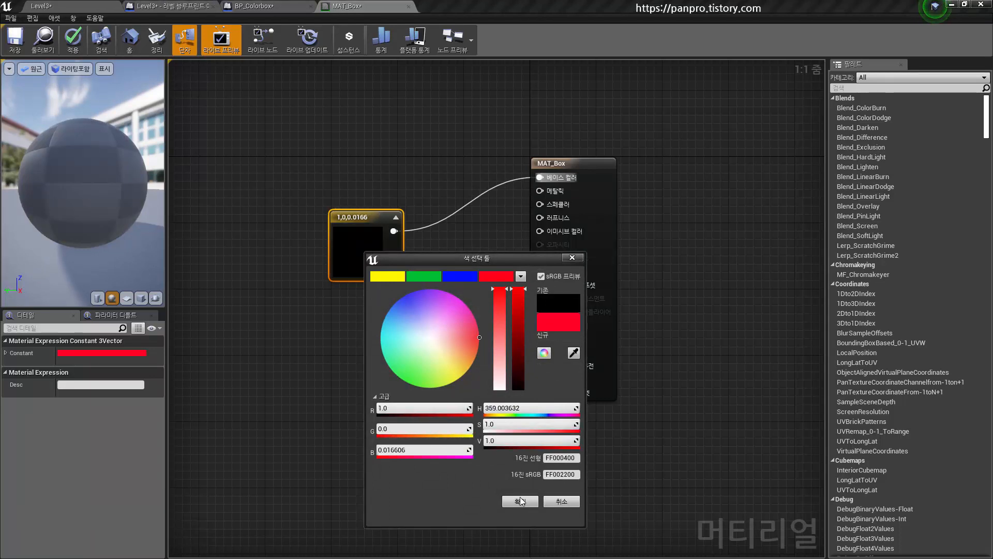
left_click(520, 500)
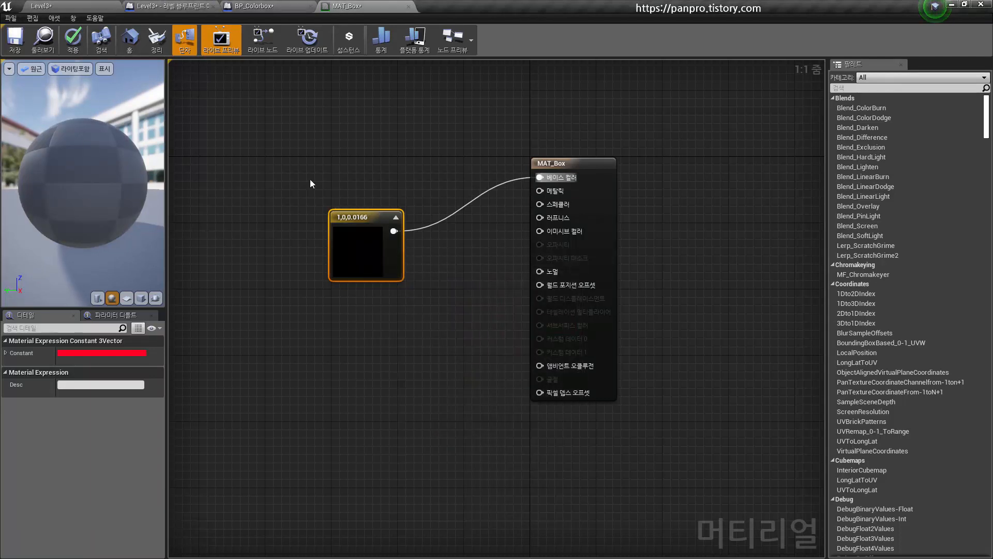
left_click_drag(357, 212, 368, 177)
left_click(384, 301)
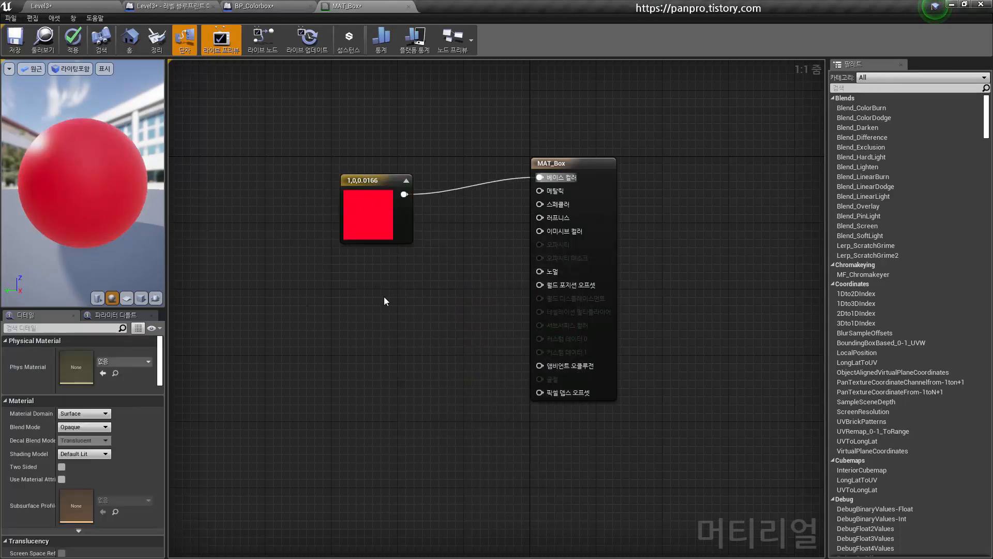
- Add a Constant node with value 0, connect it to Metallic, and place it just below the colour node
left_click(368, 276)
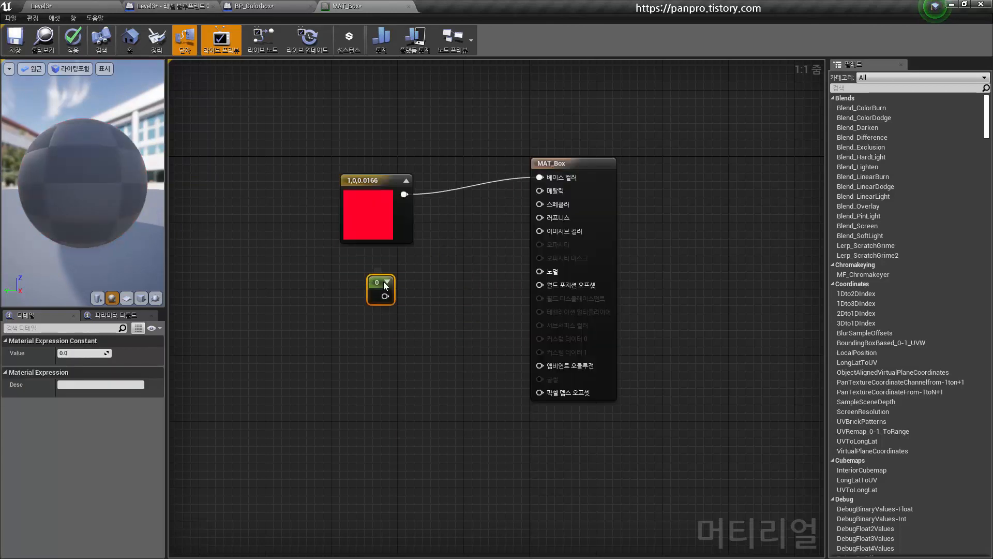
left_click_drag(385, 295, 551, 190)
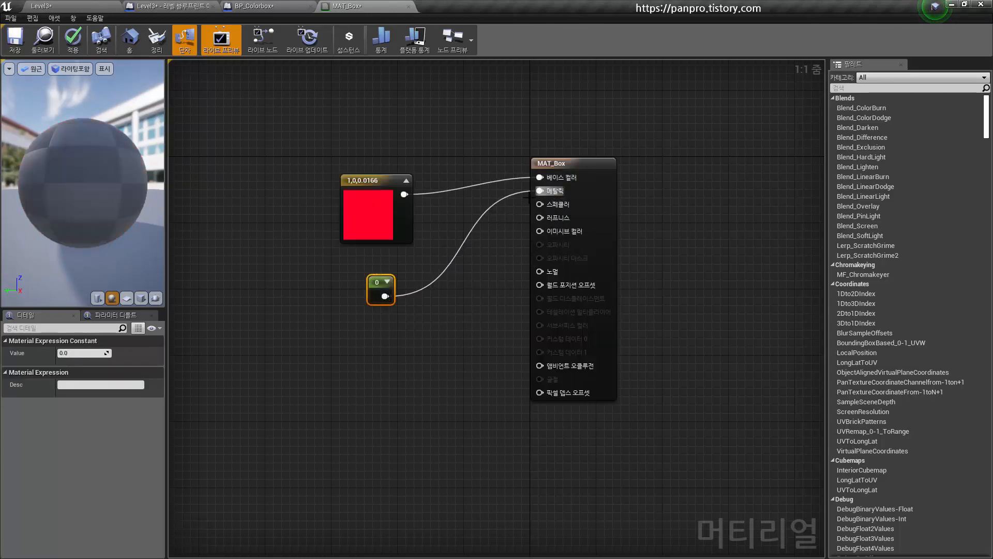
left_click_drag(391, 286, 380, 267)
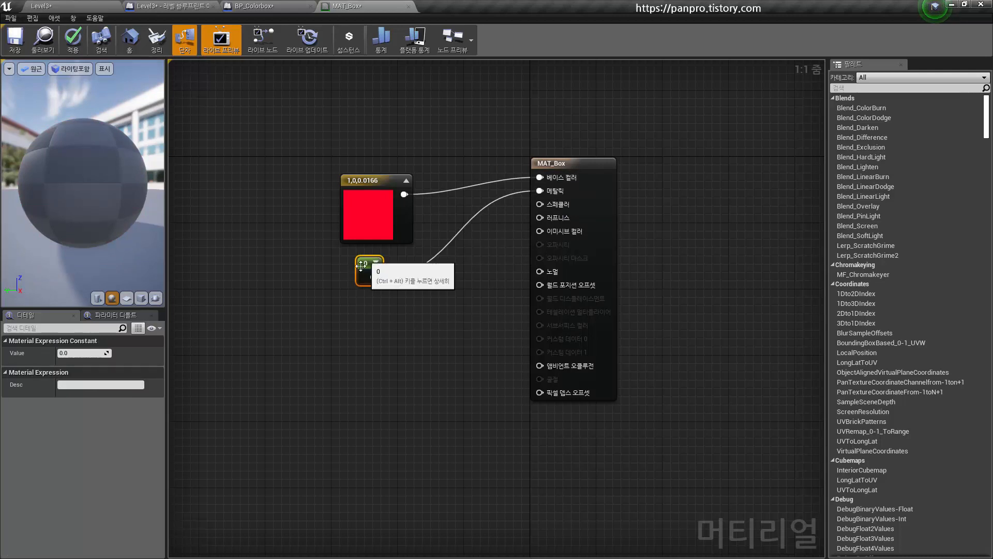
left_click(360, 317)
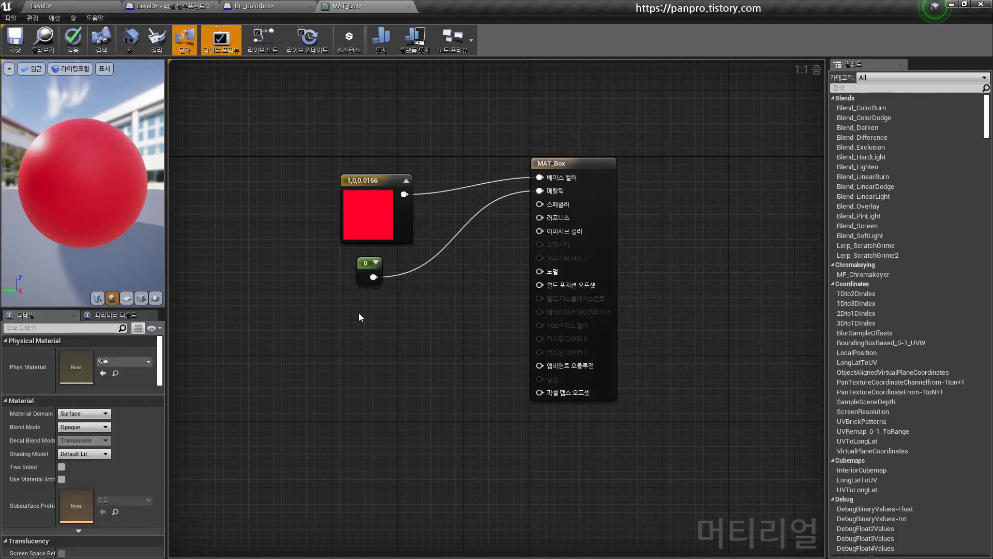
- Add a second Constant node with value 0.3, connect it to Roughness, and place it below the Metallic constant
left_click(365, 315)
left_click_drag(382, 332, 545, 216)
left_click_drag(369, 315, 361, 302)
left_click(64, 352)
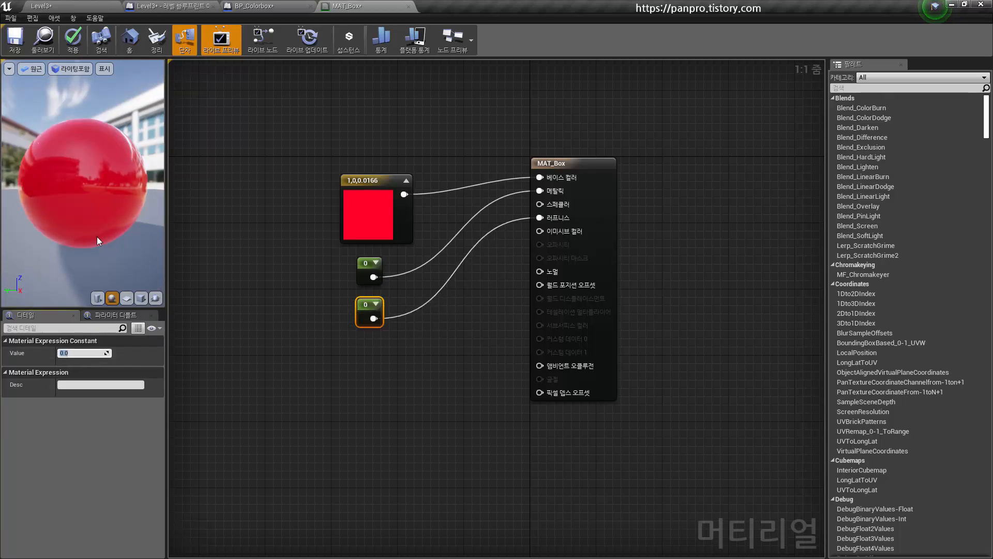
type("0.3")
key("Return")
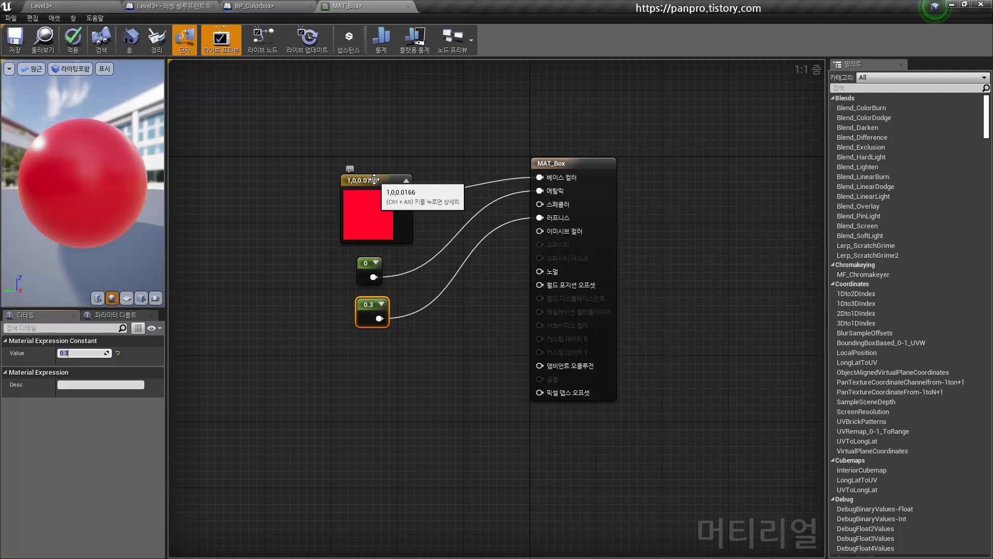
- Add a Multiply node below the constants and connect the colour node, moved farther from the MAT_Box node, to its A input
left_click_drag(370, 180, 286, 182)
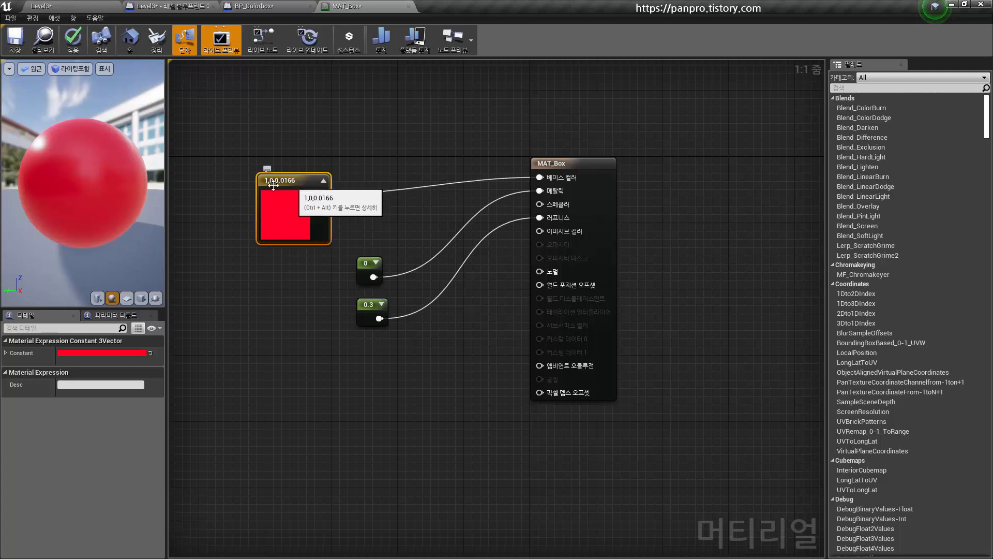
right_click(361, 349)
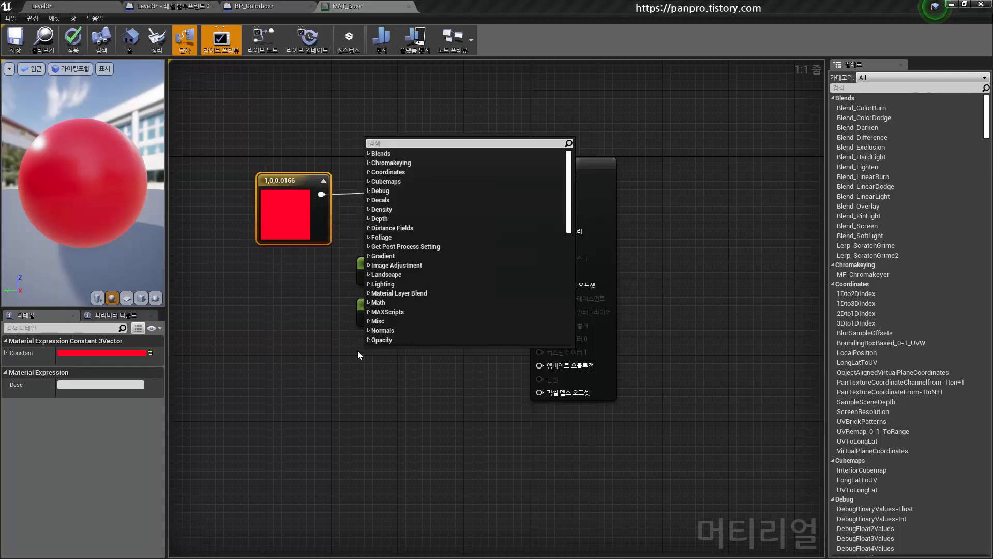
type("mul")
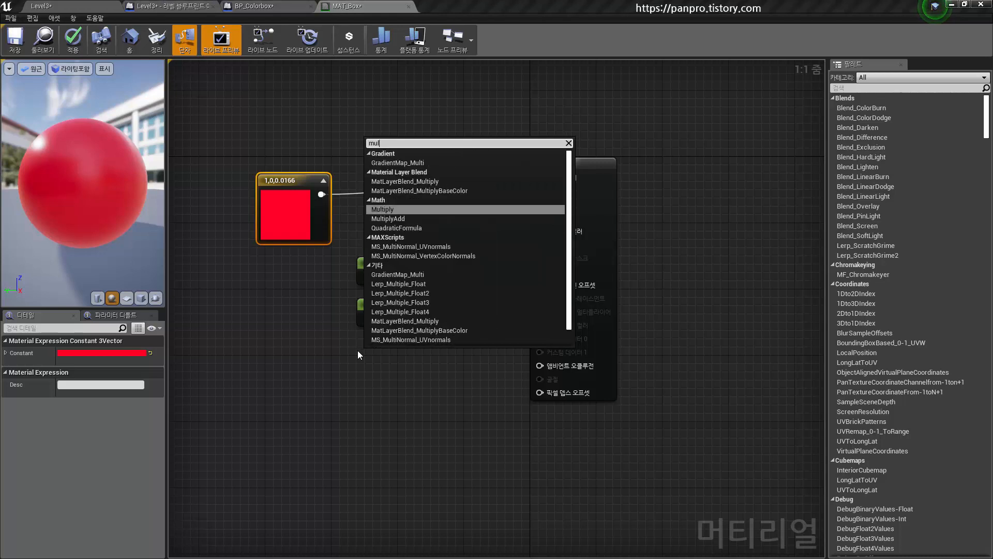
left_click(397, 209)
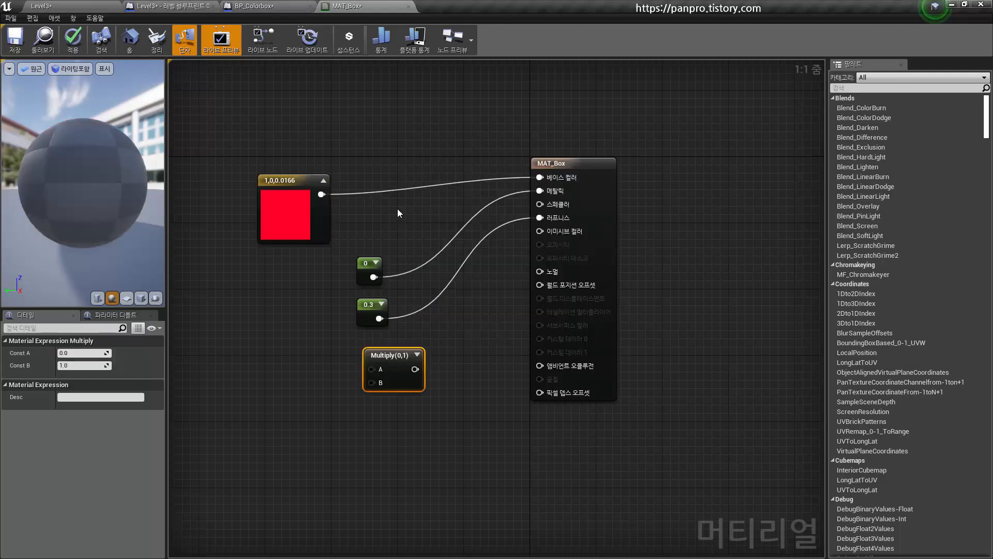
left_click_drag(297, 183, 254, 204)
left_click_drag(286, 253, 371, 371)
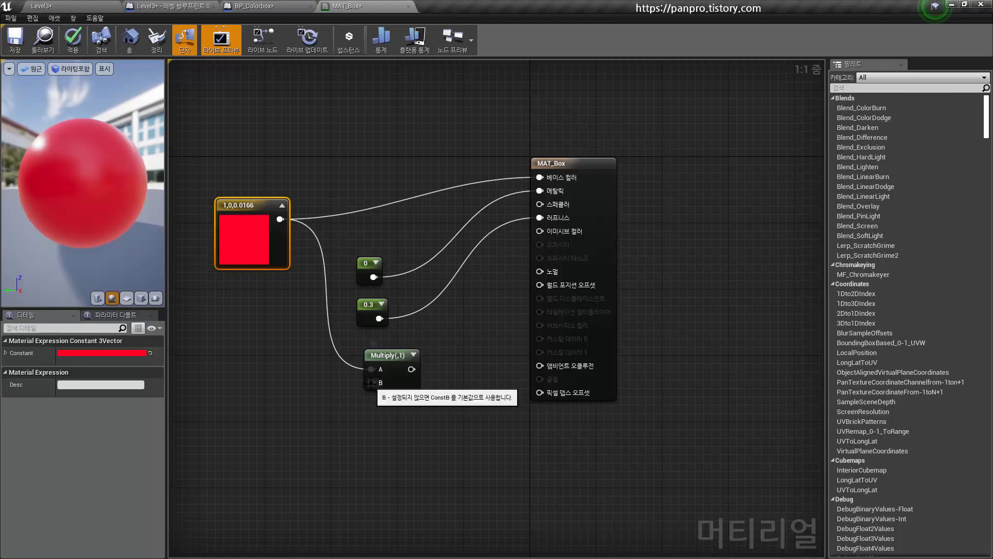
- Add a Constant node feeding the Multiply node's B input and connect the Multiply output to Emissive Color
left_click(294, 409)
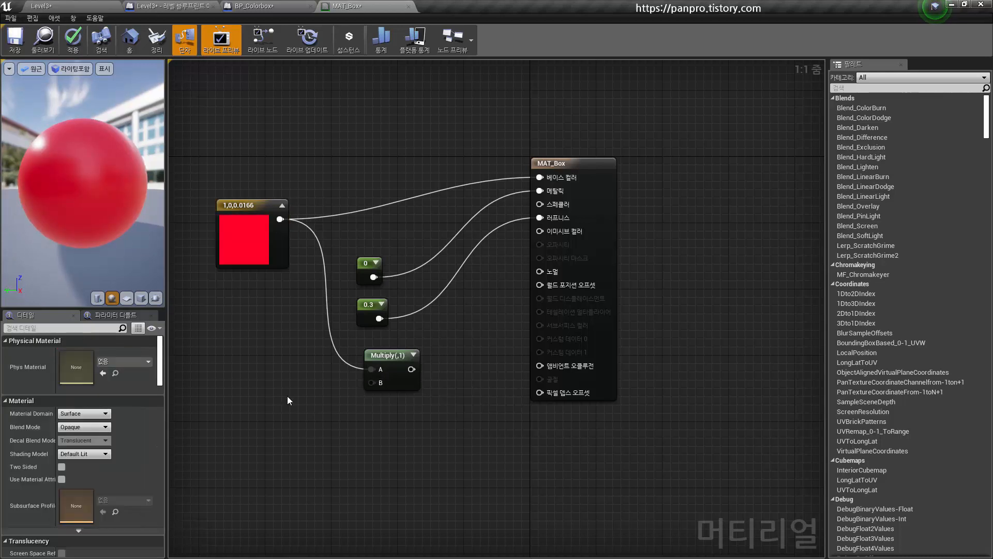
left_click(289, 398)
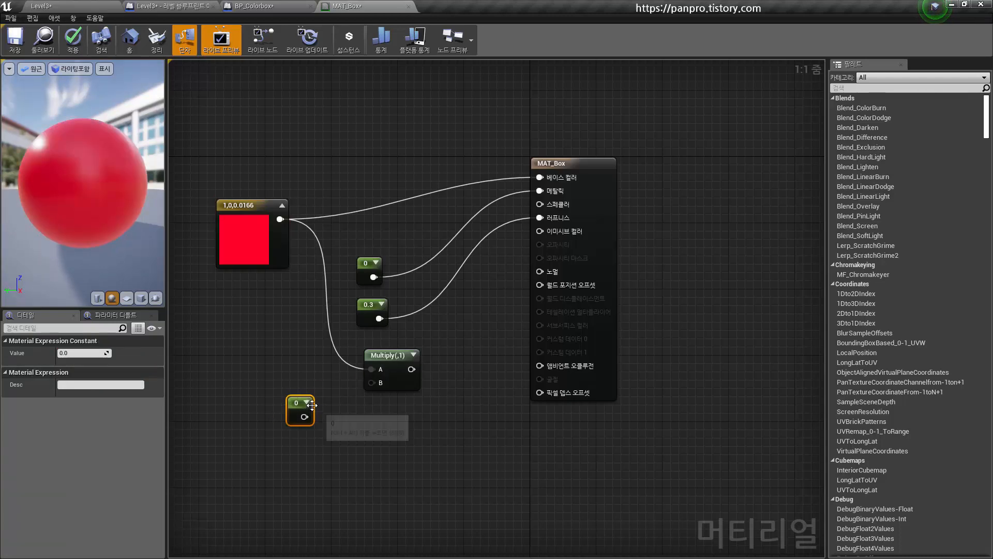
left_click_drag(304, 416, 372, 382)
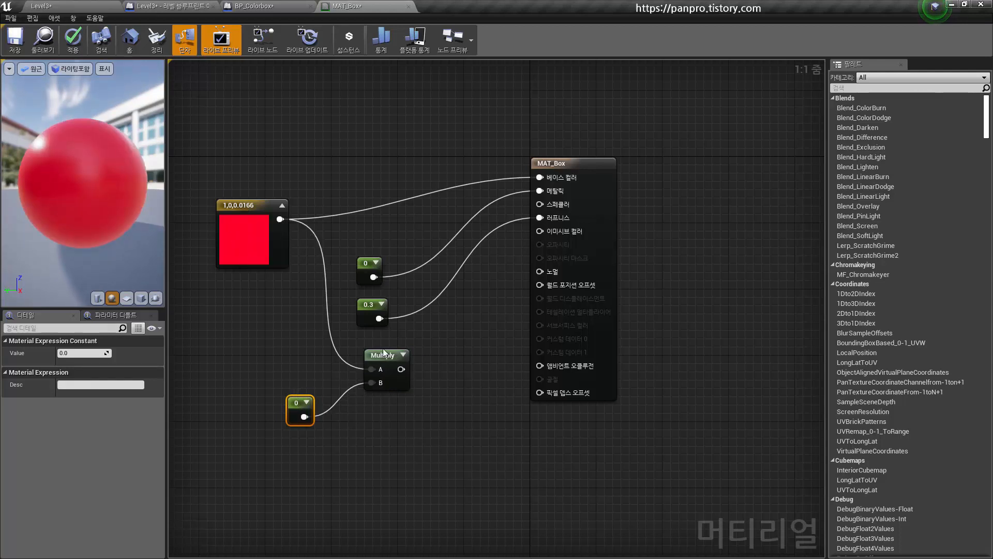
left_click(82, 353)
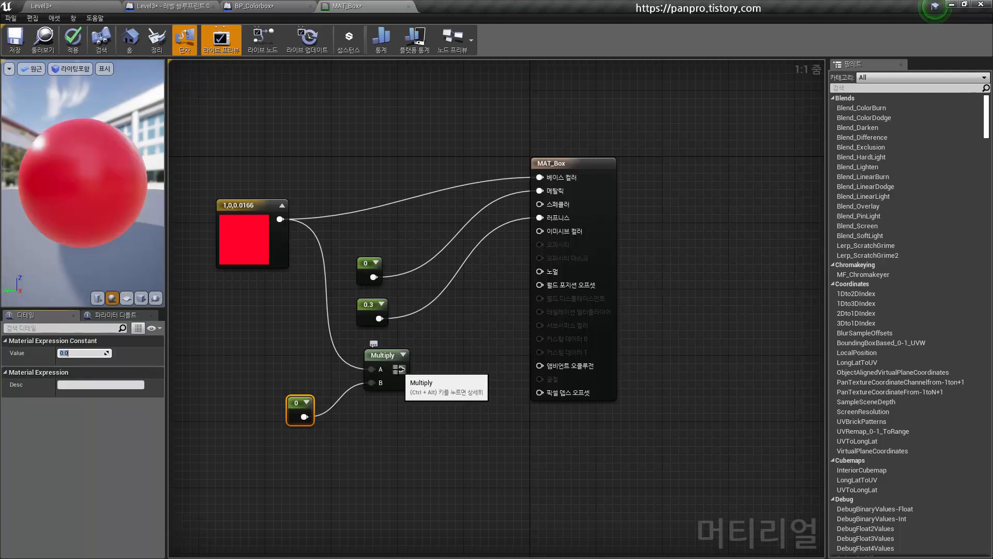
left_click_drag(401, 369, 540, 232)
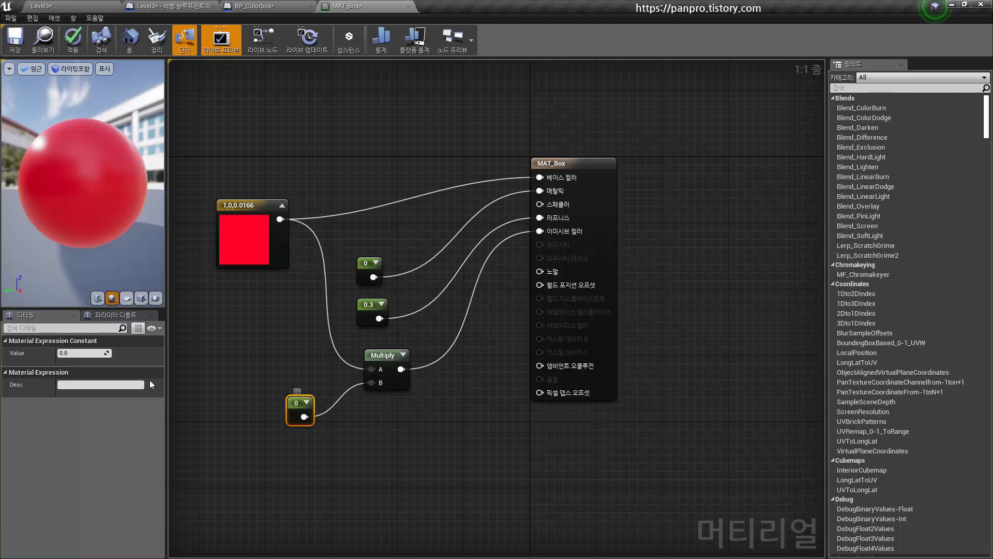
- Set the constant feeding the Multiply node's B input to 1
left_click(84, 352)
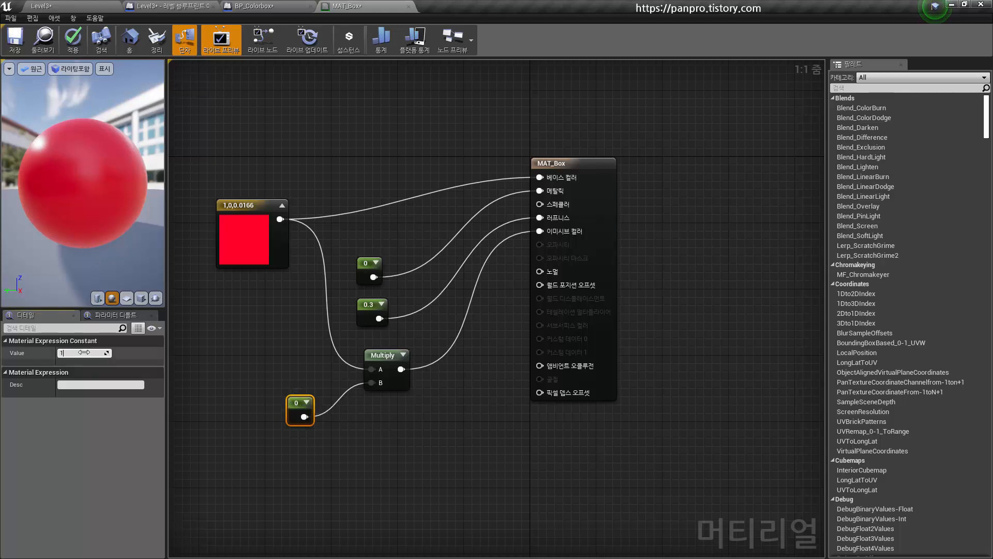
type("1")
key("Return")
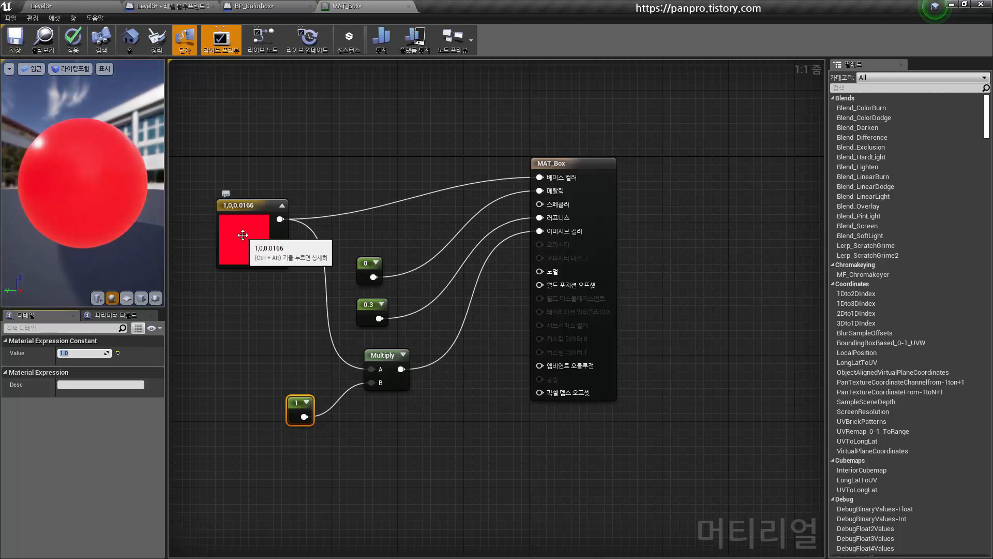
- Change the Constant3Vector colour to yellow, about (1, 0.926, 0)
double_click(242, 236)
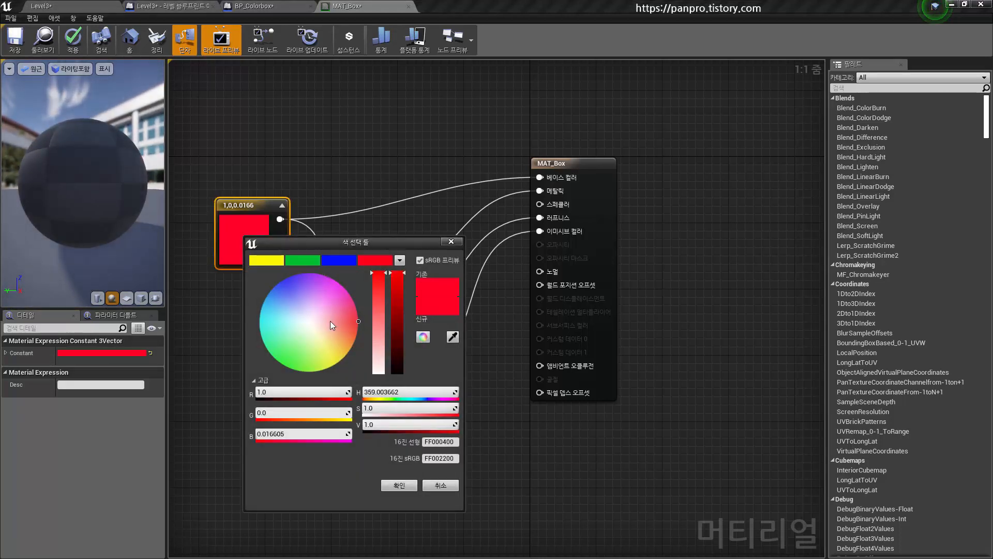
left_click(326, 350)
left_click_drag(330, 355, 341, 369)
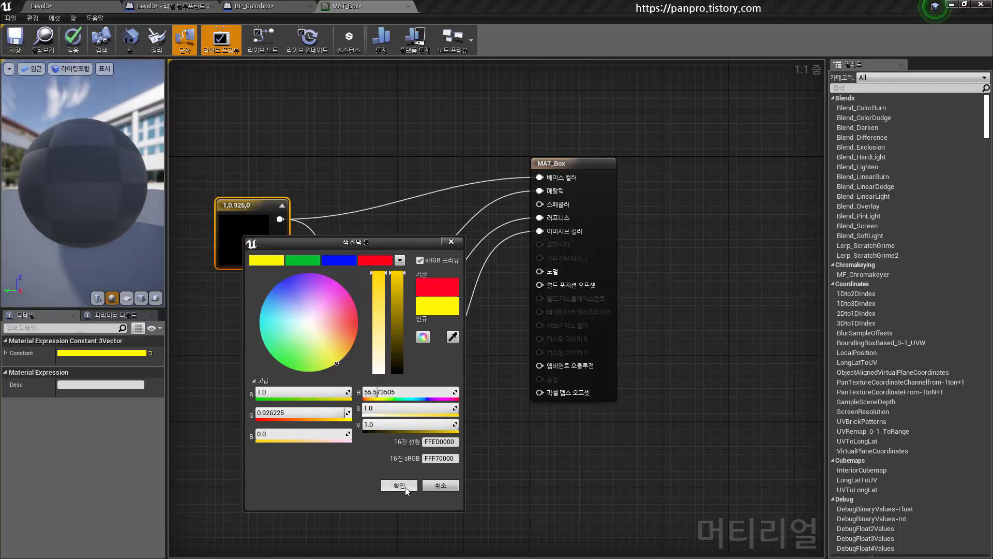
left_click(405, 486)
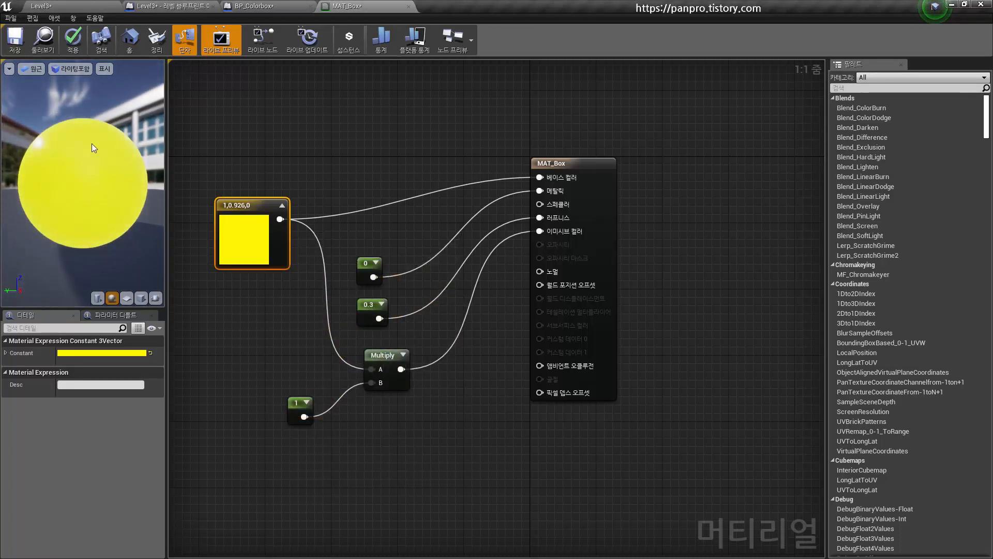
- Set the emissive multiplier constant on the Multiply node's B input to 100
left_click(302, 405)
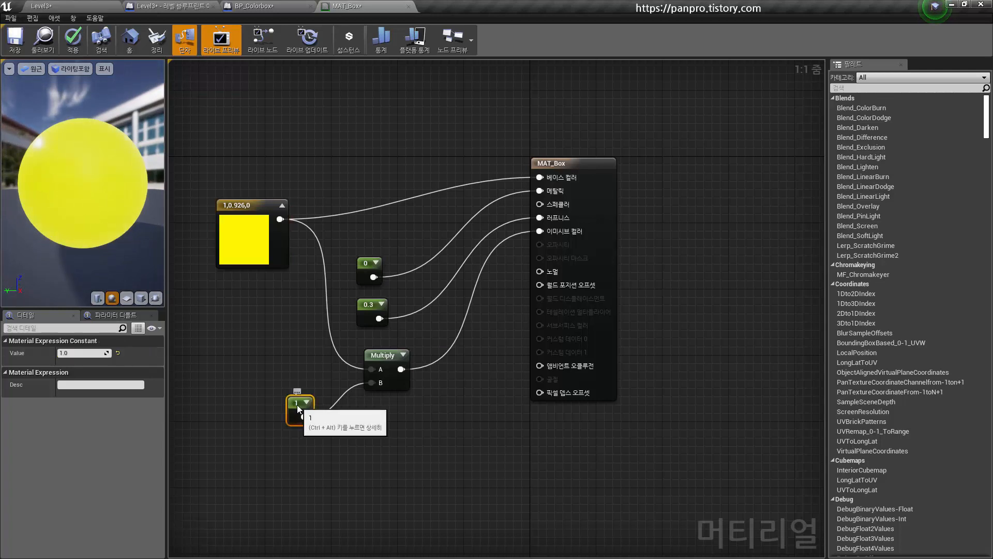
left_click(306, 402)
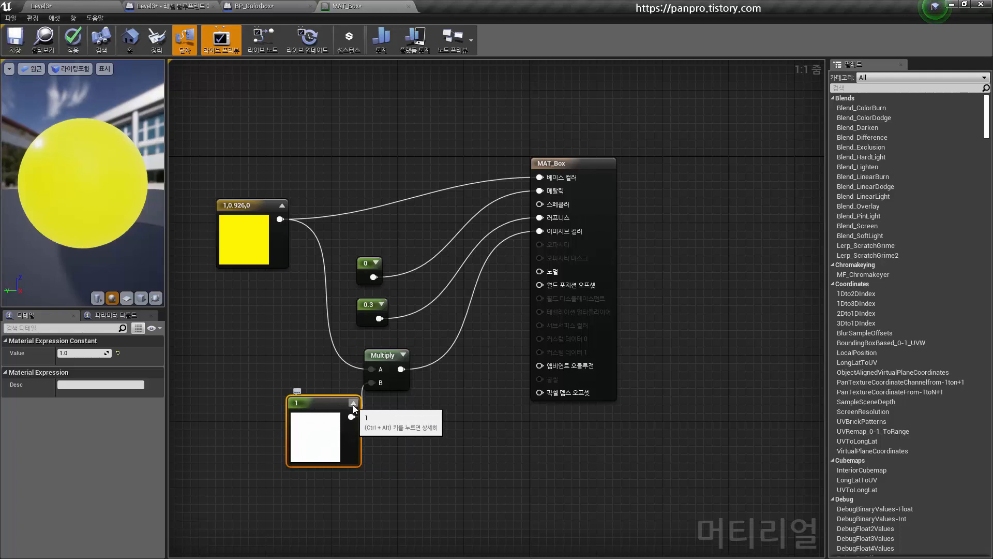
left_click(353, 403)
left_click(71, 351)
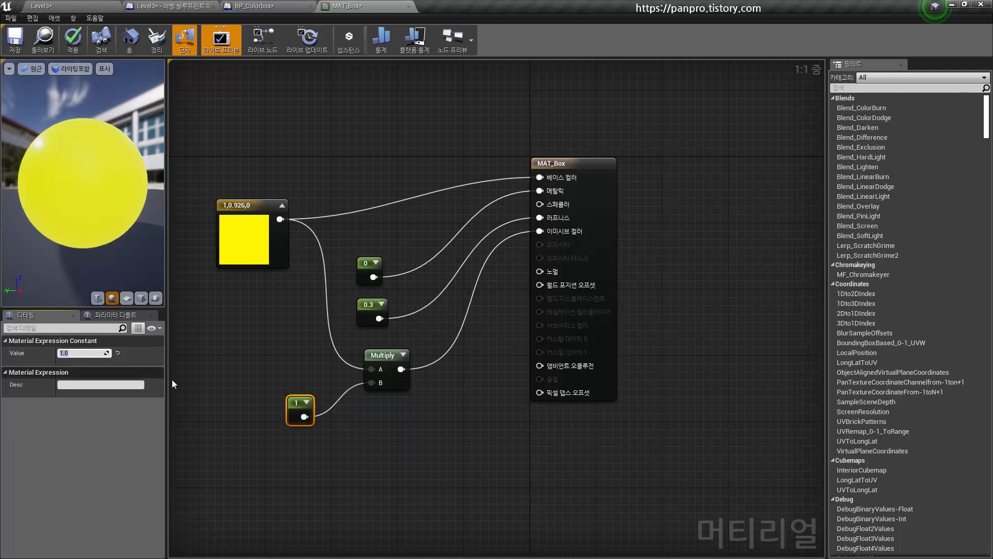
type("100")
key("Return")
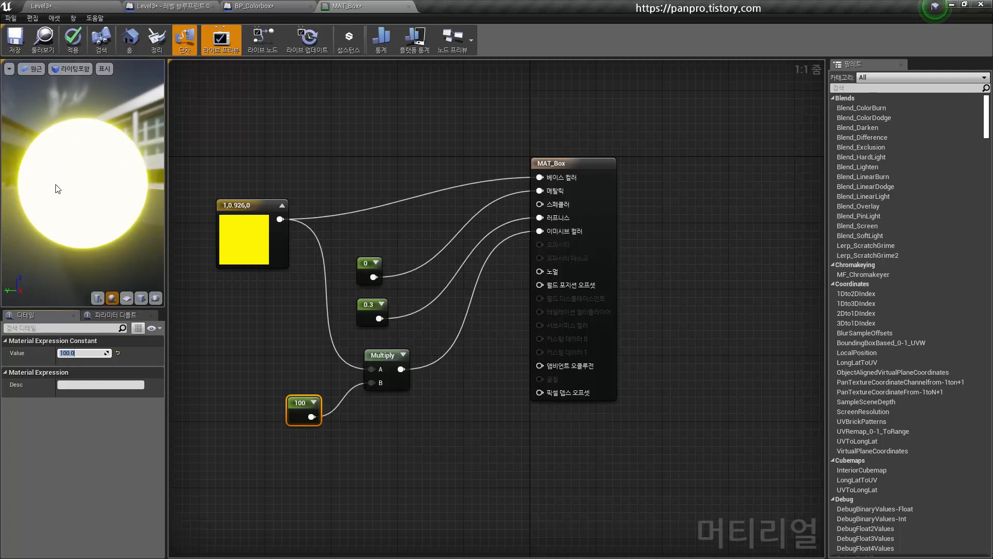
- Set the emissive multiplier constant to 0, and apply and save the MAT_Box material
left_click(303, 402)
left_click(83, 353)
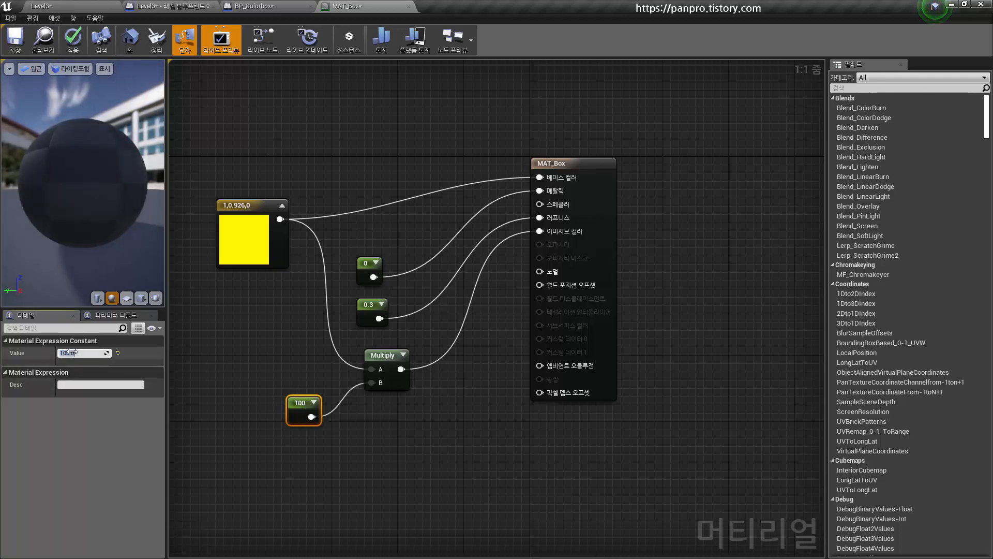
type("0")
key("Return")
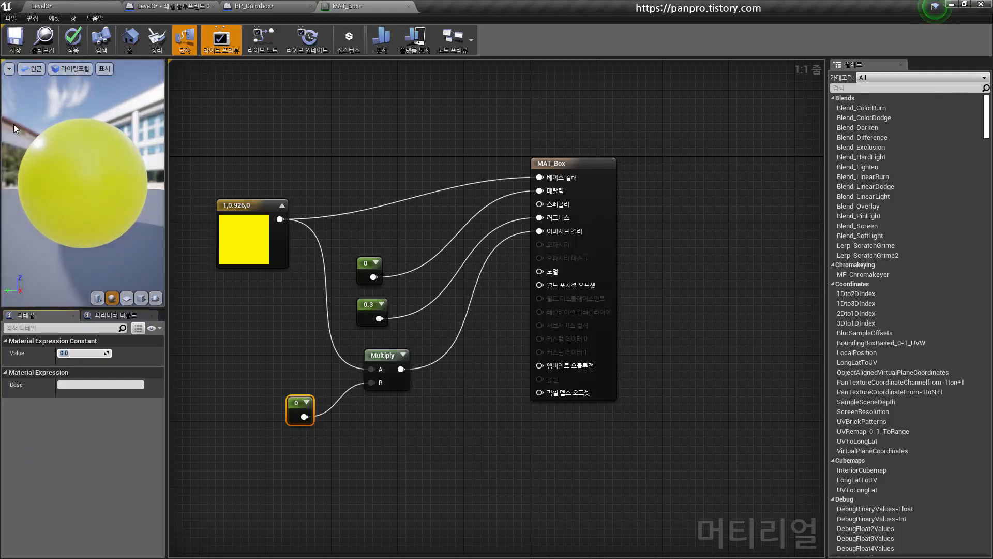
left_click(78, 41)
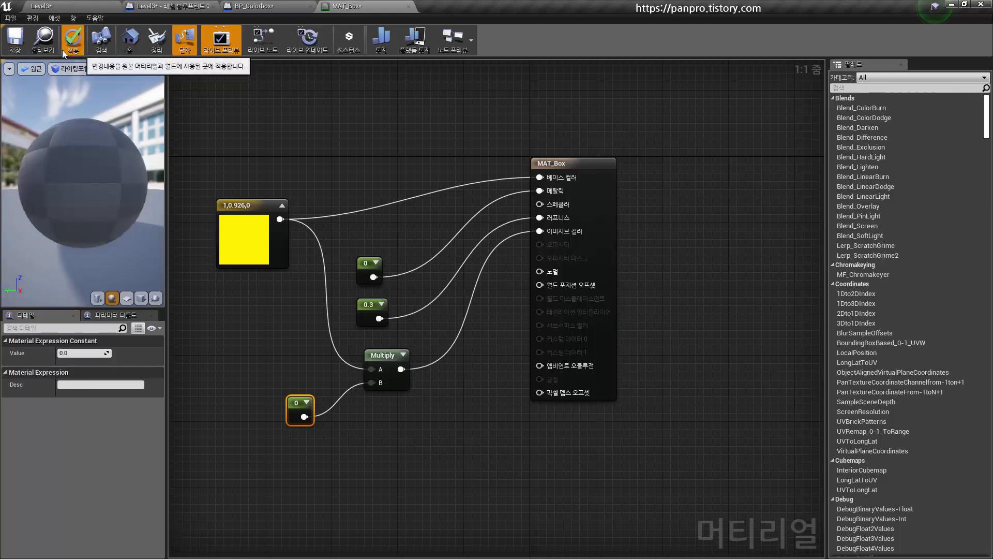
left_click(11, 45)
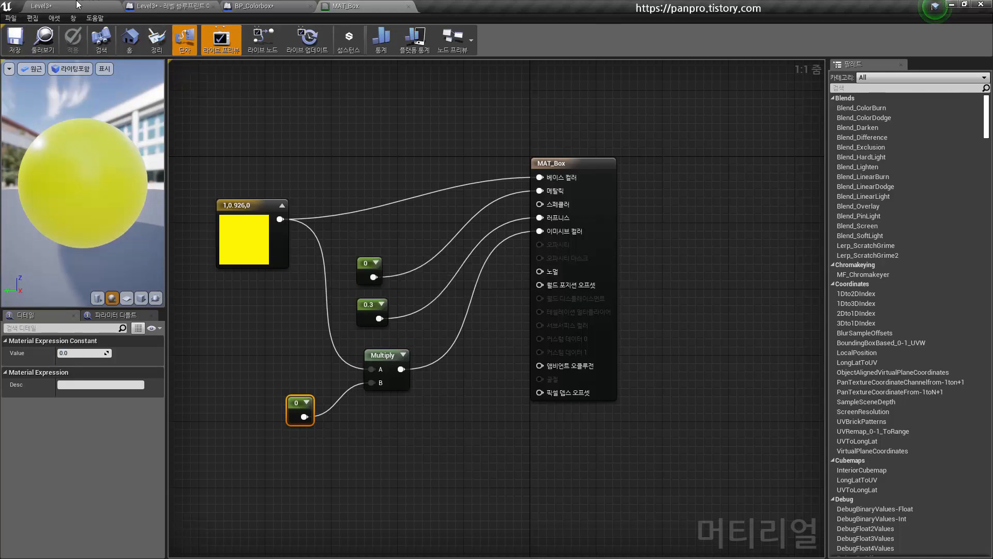
- Look at the cube's material slot in BP_Colorbox and return to the MAT_Box graph
left_click(261, 7)
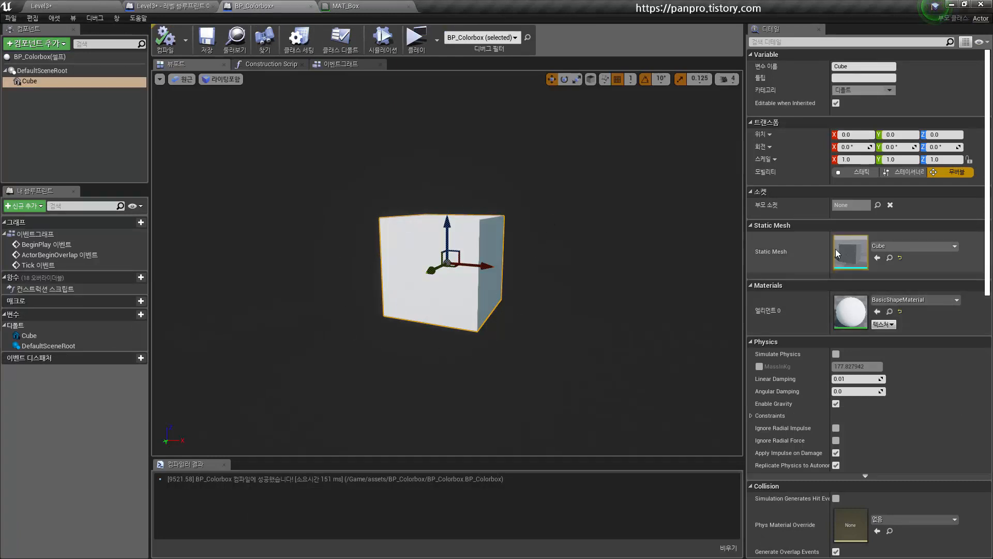
left_click(393, 6)
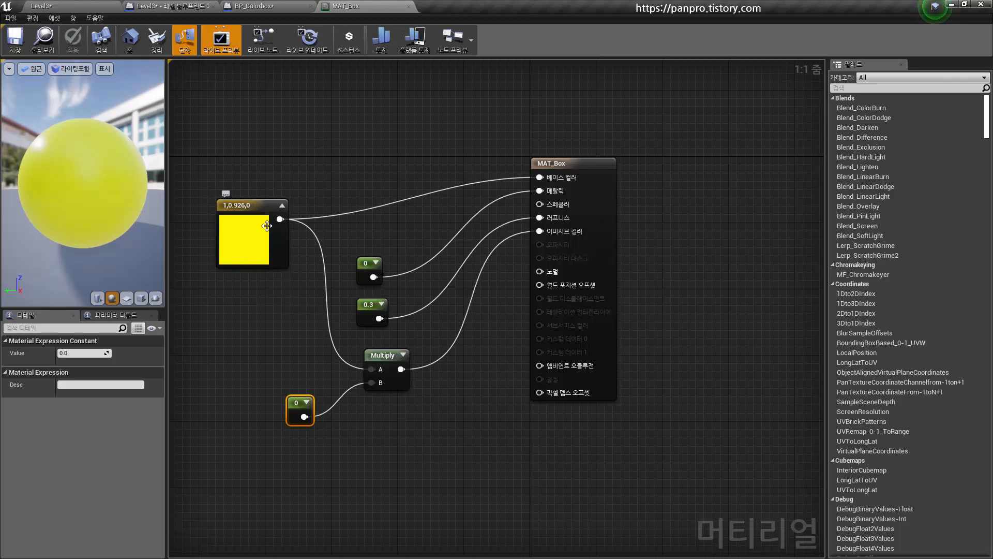
- Convert the yellow Constant3Vector node to a parameter and name it 기본컬러
right_click(247, 207)
left_click(261, 180)
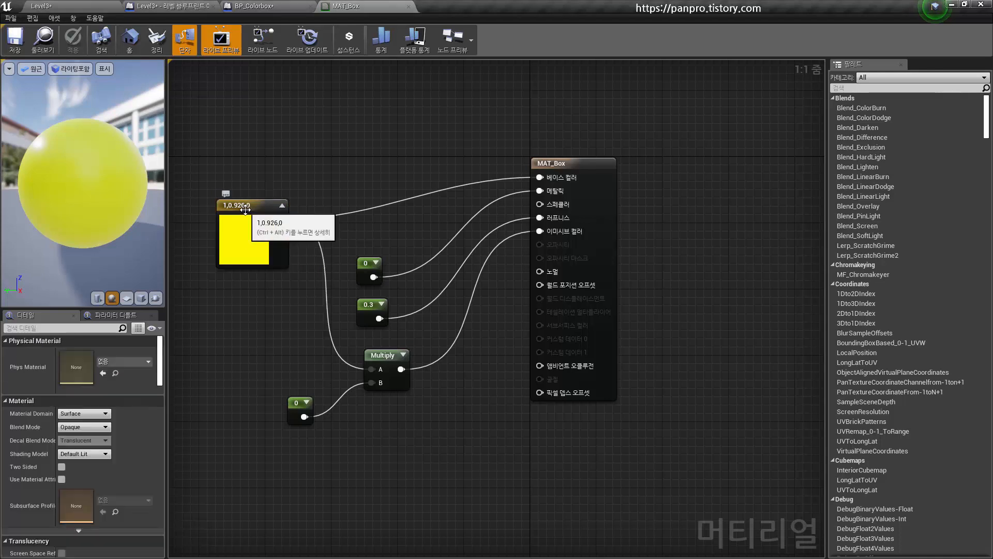
left_click(246, 204)
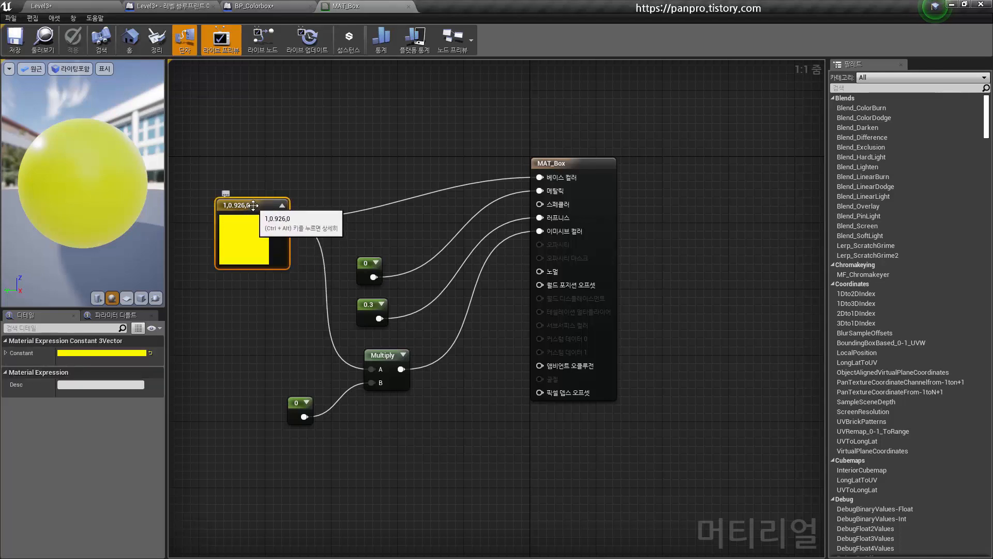
right_click(249, 205)
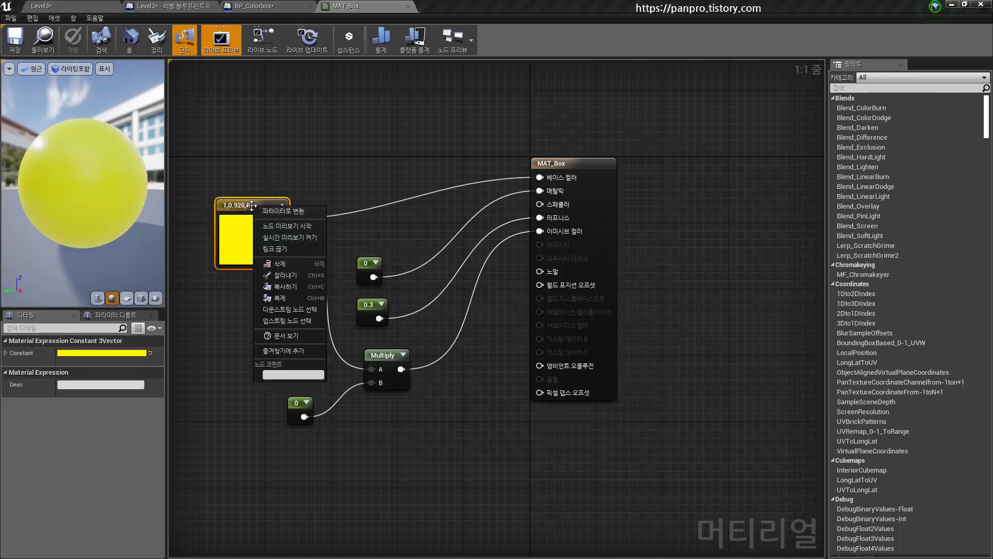
left_click(307, 208)
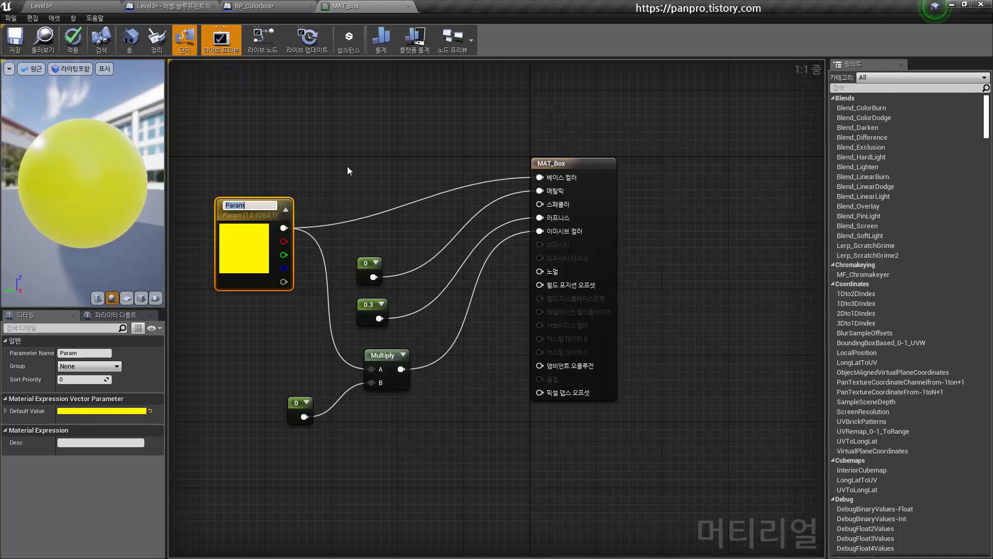
type("기본컬러")
key("Return")
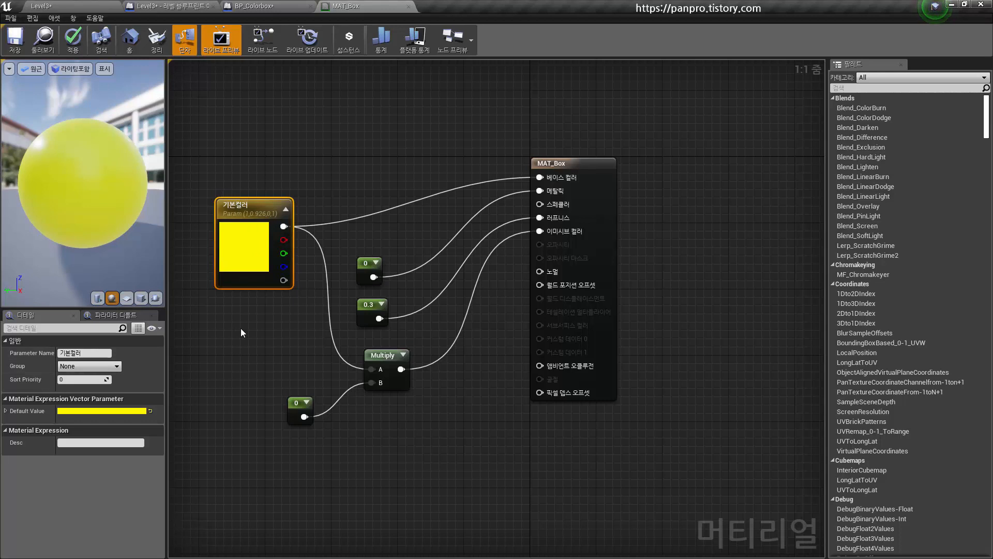
- Convert the 0 constant feeding the Multiply node's B input to a parameter and name it 빛의밝기
left_click(294, 405)
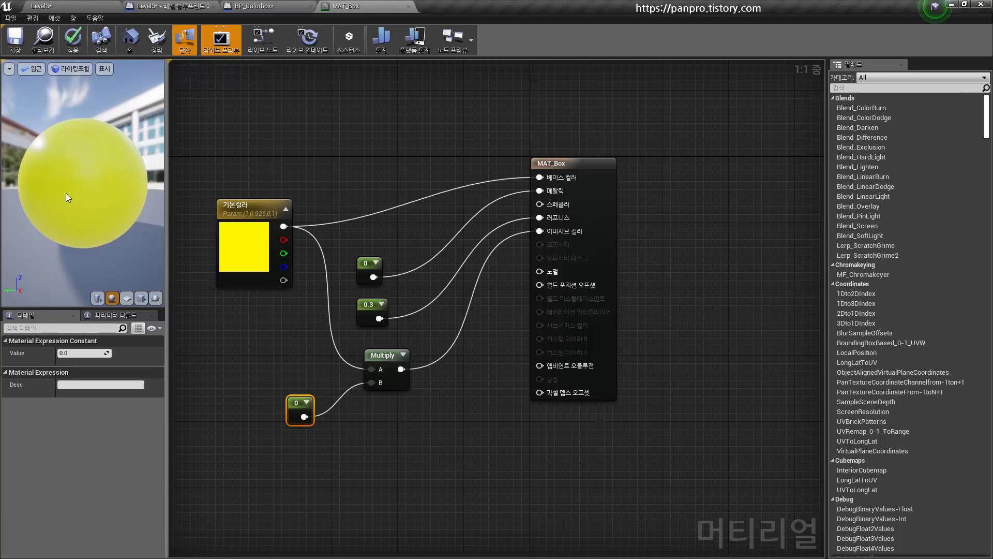
right_click(296, 402)
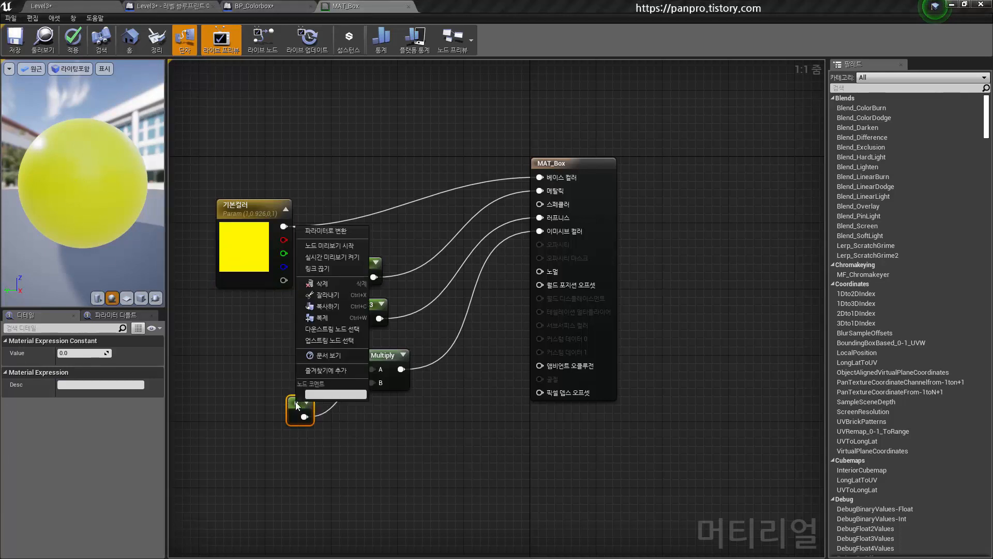
left_click(327, 231)
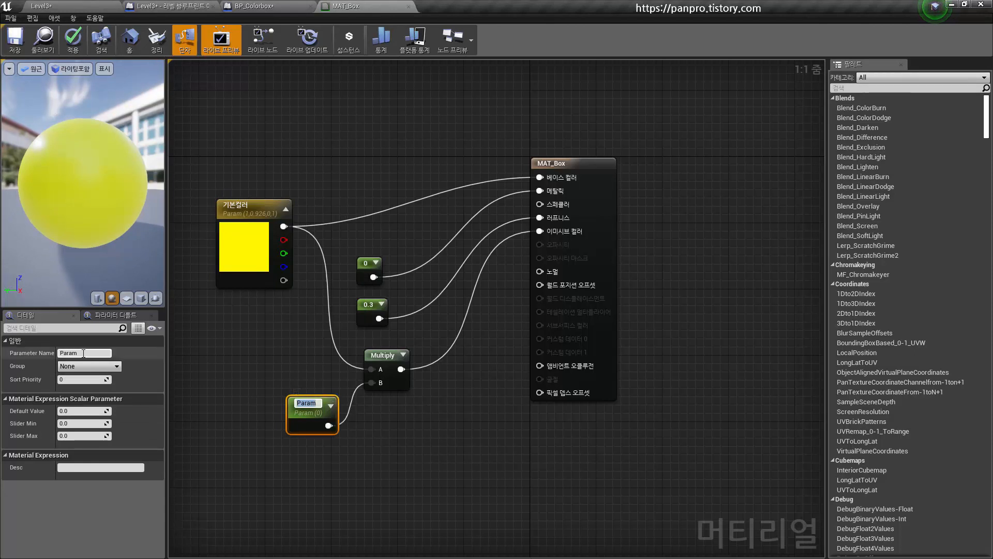
left_click_drag(85, 355, 30, 346)
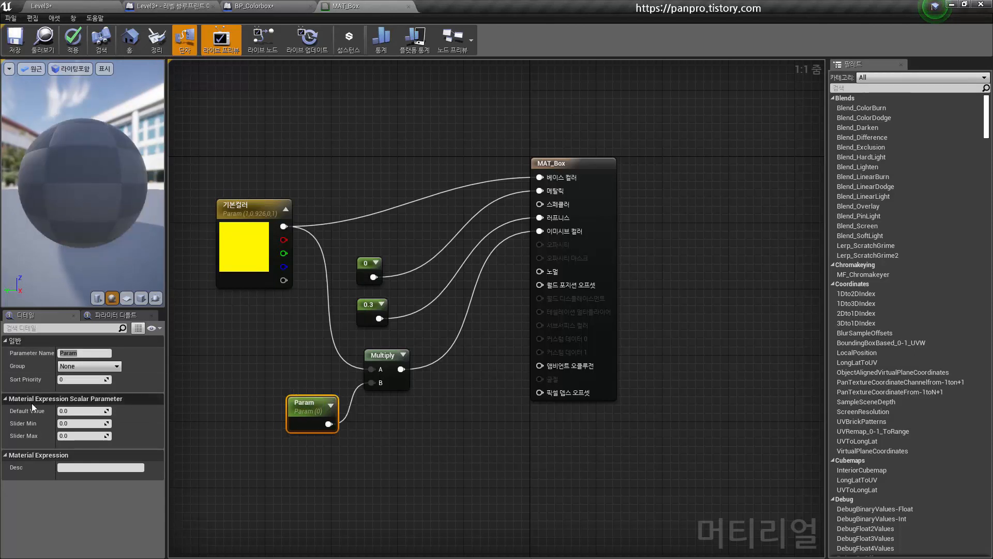
type("빛")
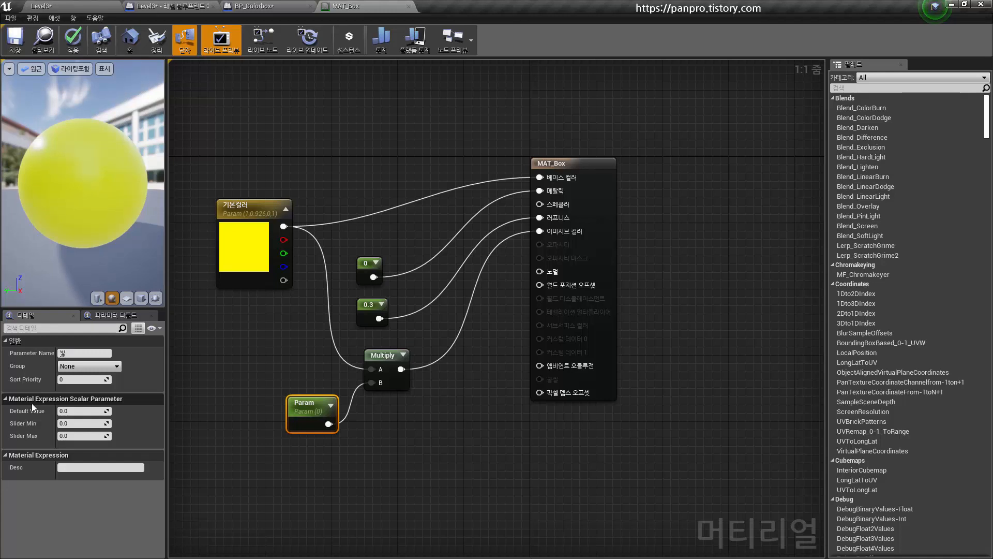
type("의밝기")
left_click(219, 376)
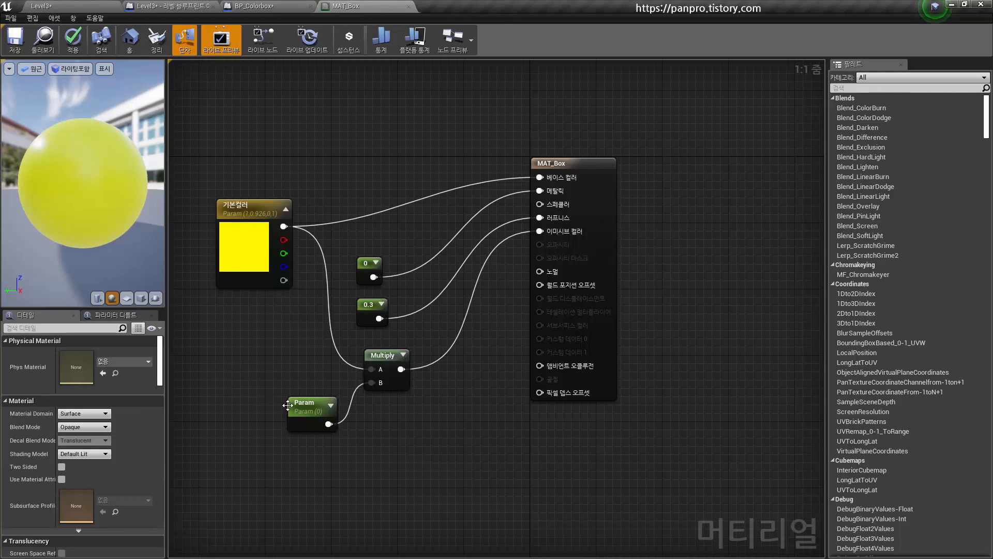
left_click(310, 407)
left_click(97, 353)
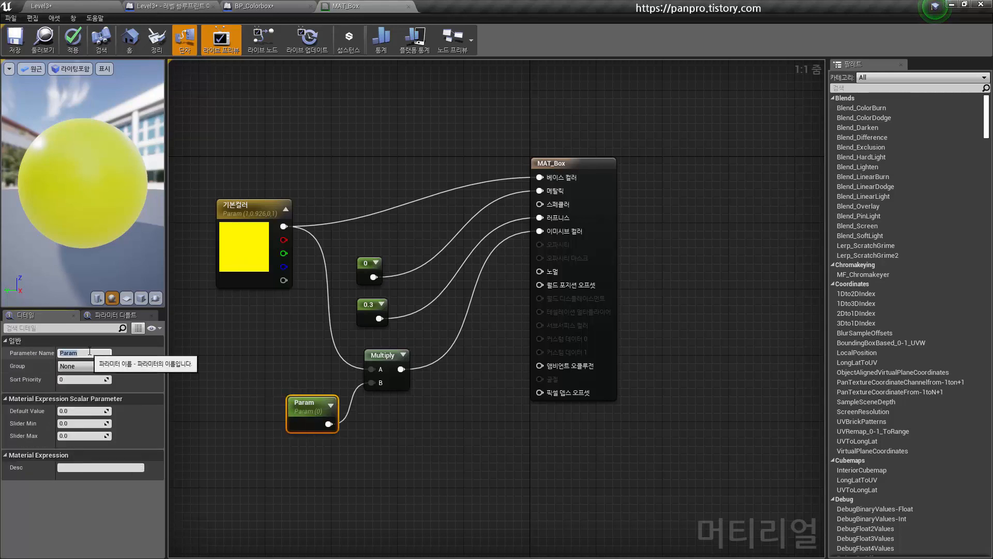
type("ㅂ")
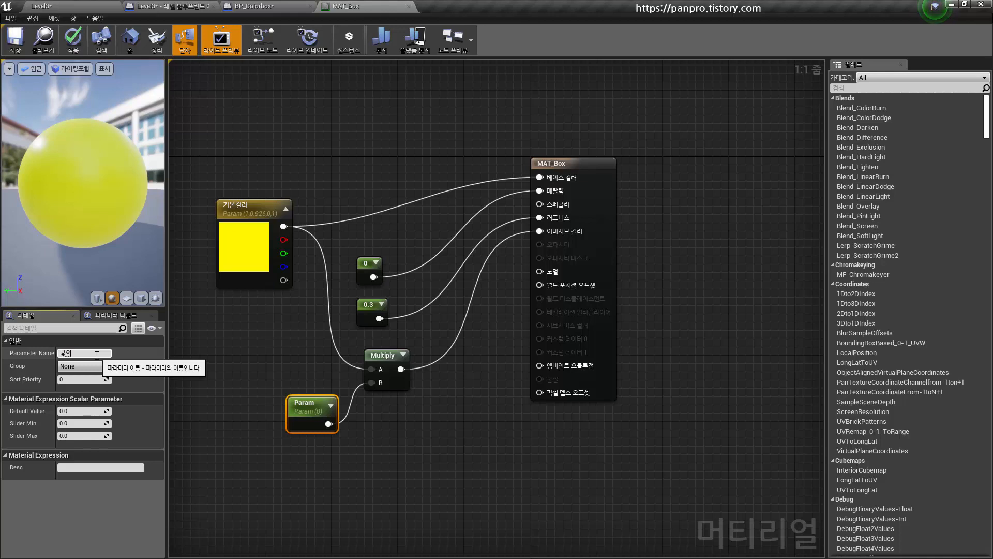
type("의밝기")
key("Return")
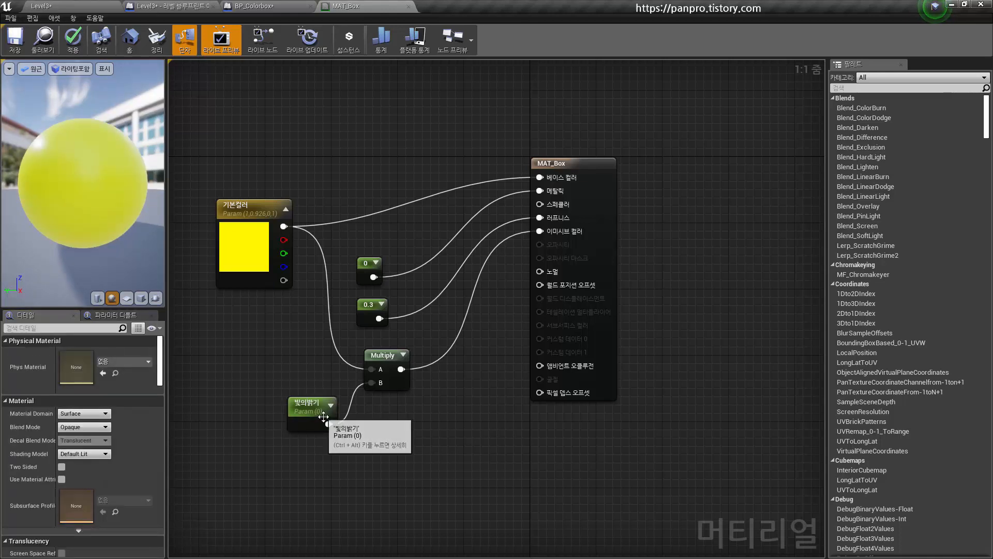
left_click(234, 205)
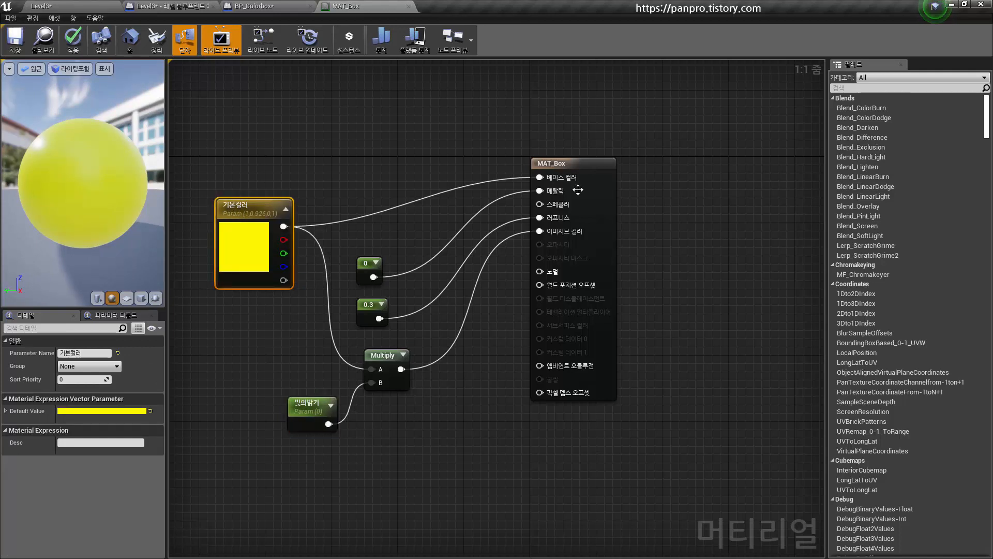
left_click(373, 258)
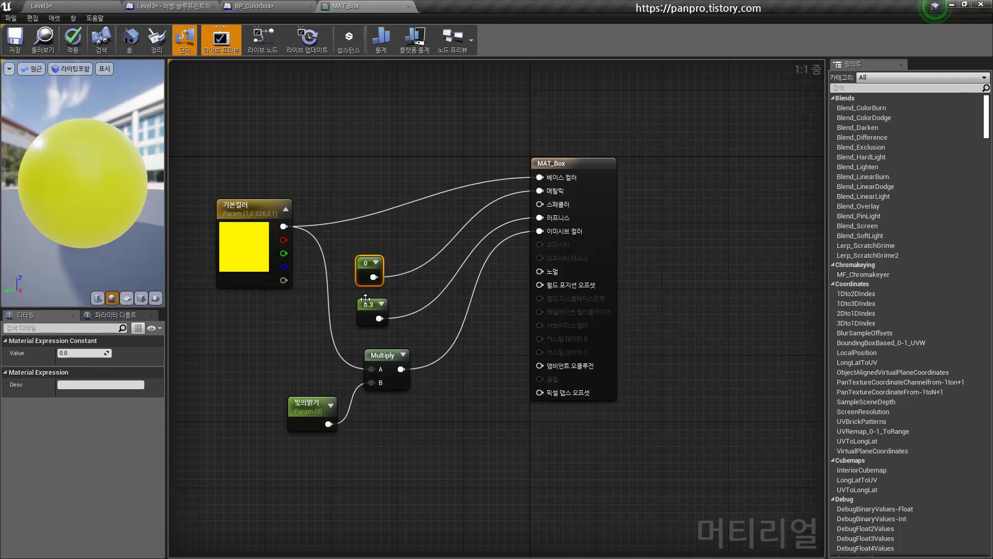
left_click(238, 202)
left_click(305, 403)
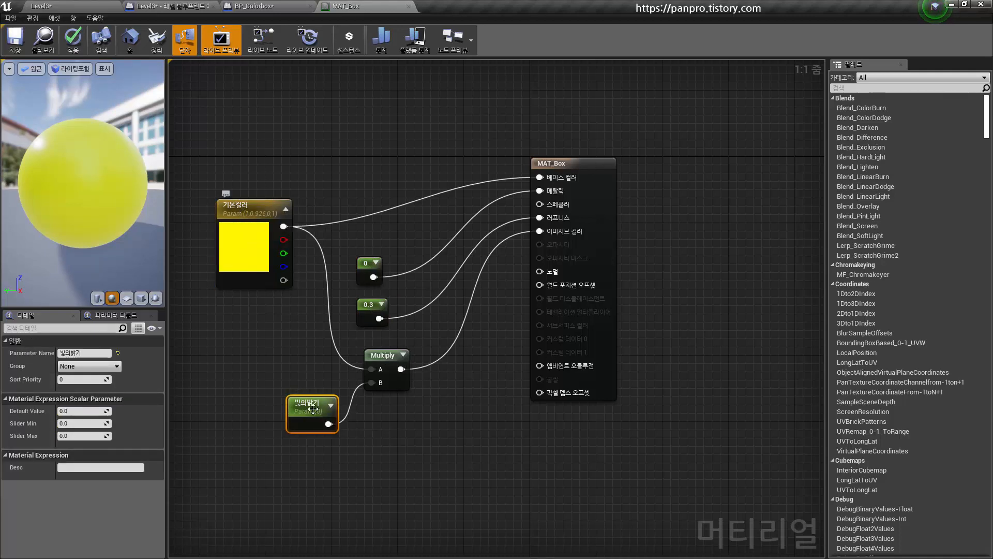
left_click(273, 139)
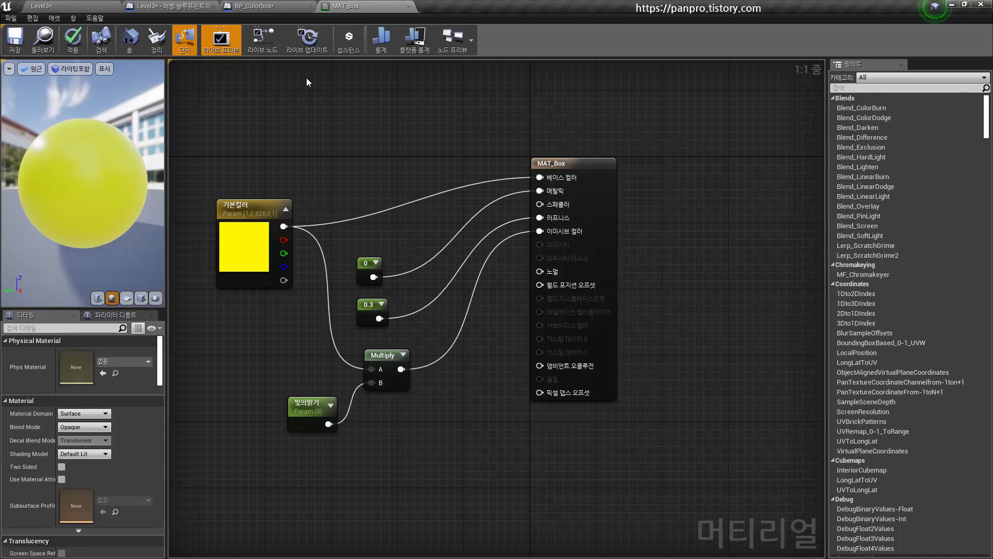
- Save the MAT_Box material and return to the BP_Colorbox asset folder in the Level3 editor
left_click(24, 47)
key("Escape")
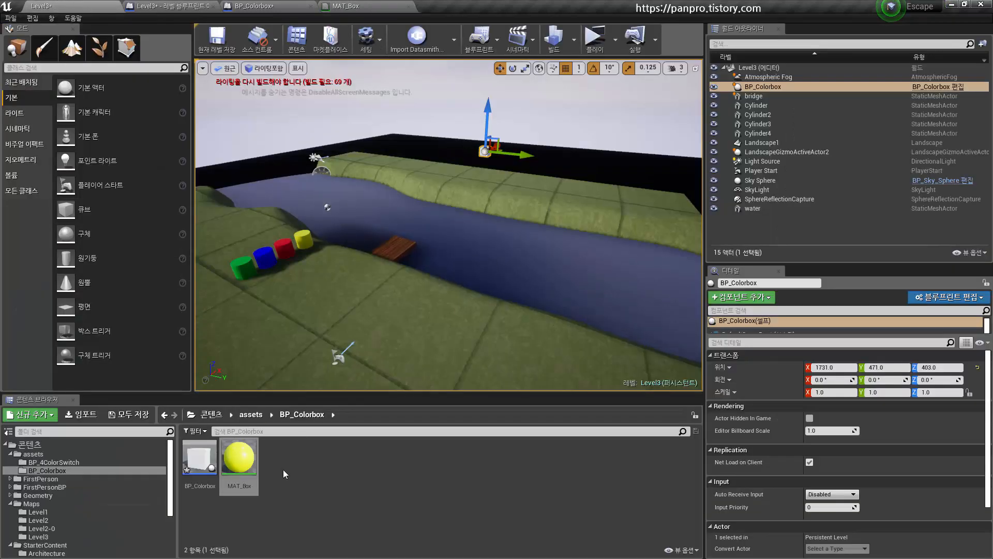
left_click(303, 473)
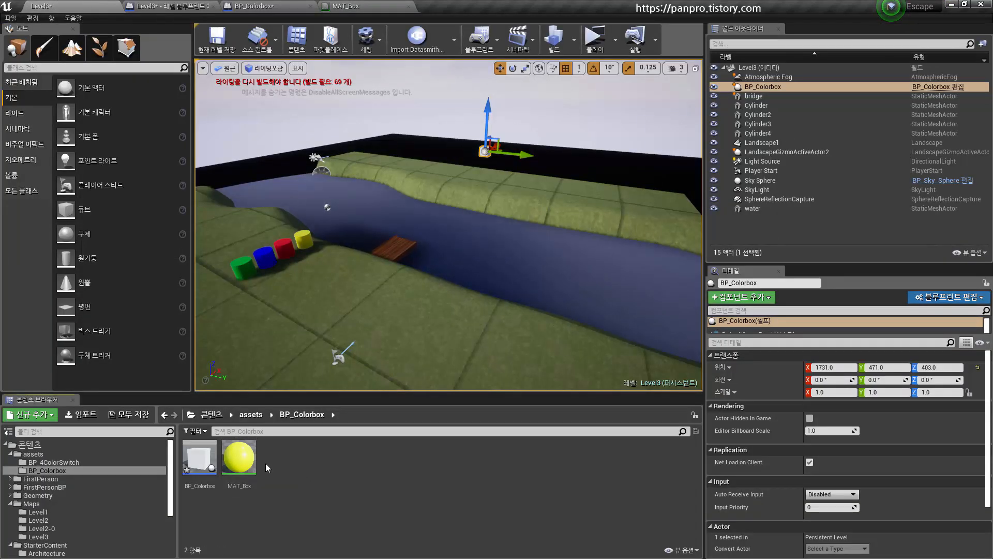
- Create a material instance from MAT_Box and name it MATI_Box
left_click(238, 457)
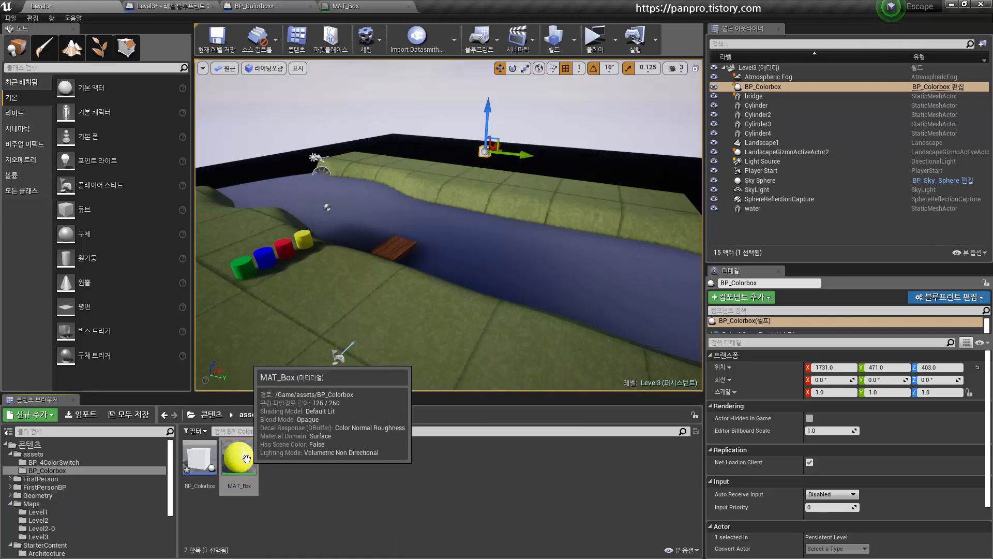
right_click(246, 458)
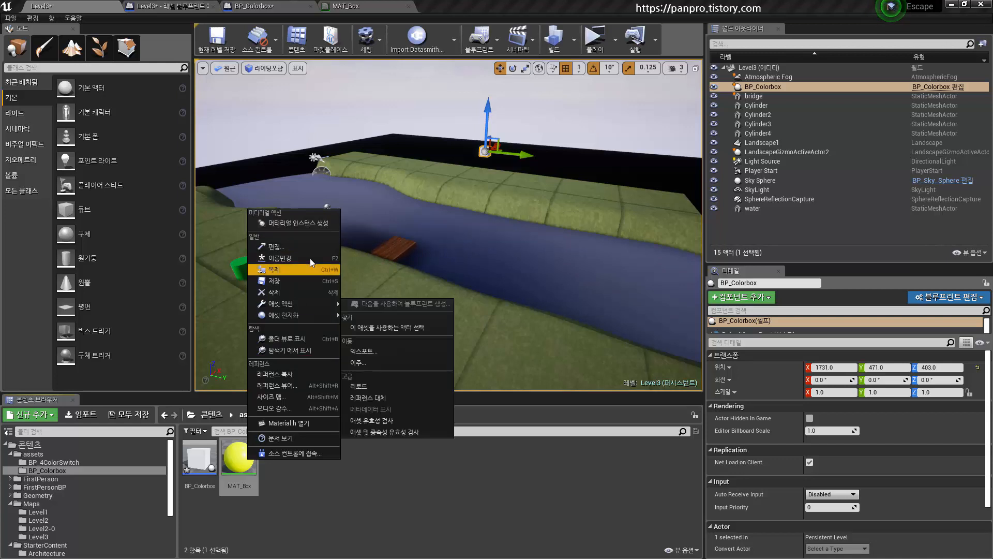
left_click(314, 222)
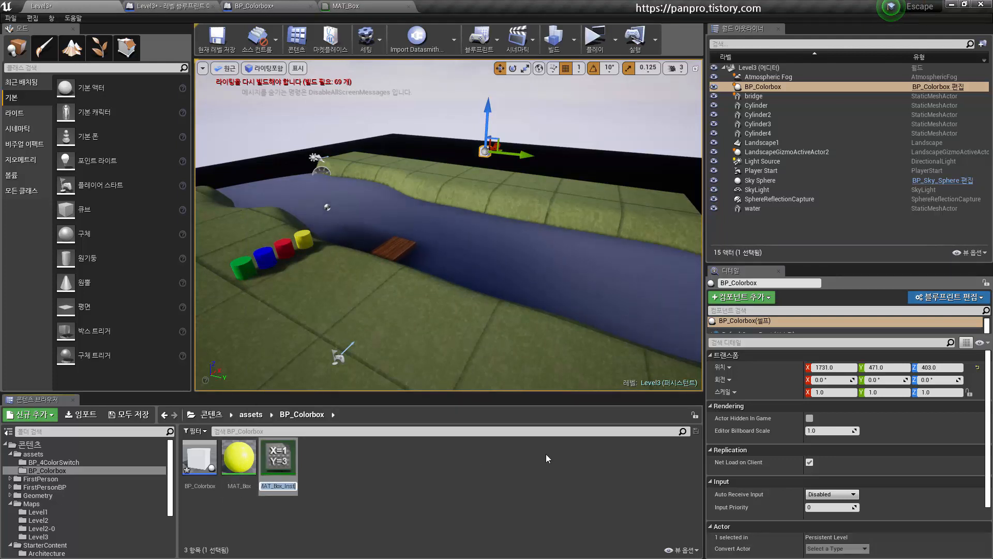
type("ㅡㅁ")
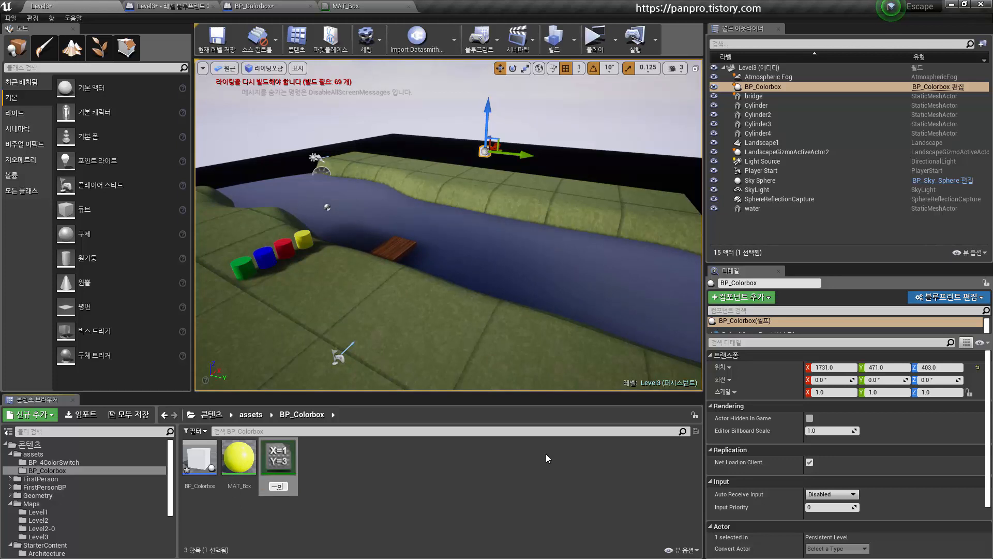
key("BackSpace")
key("BackSpace")
type("MATI_")
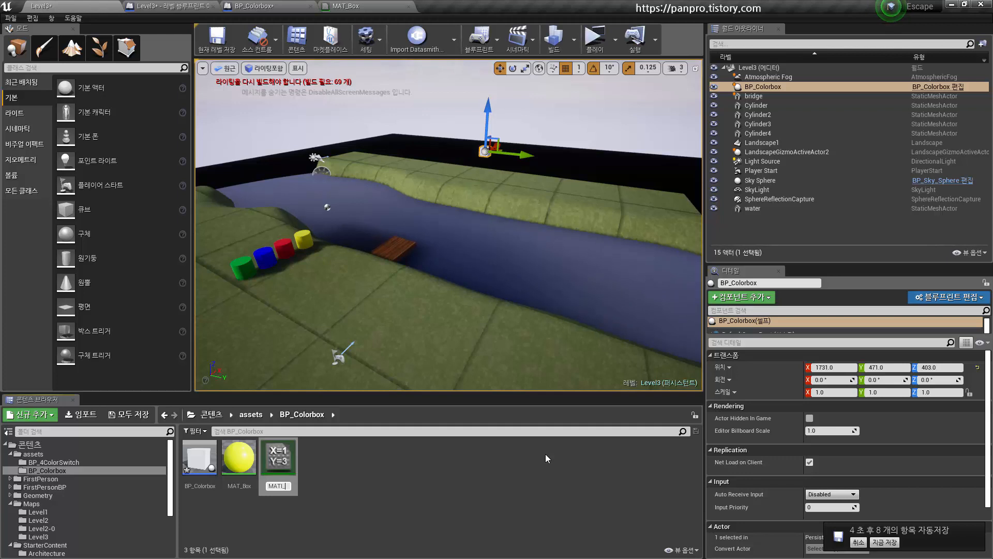
type("Box")
key("Return")
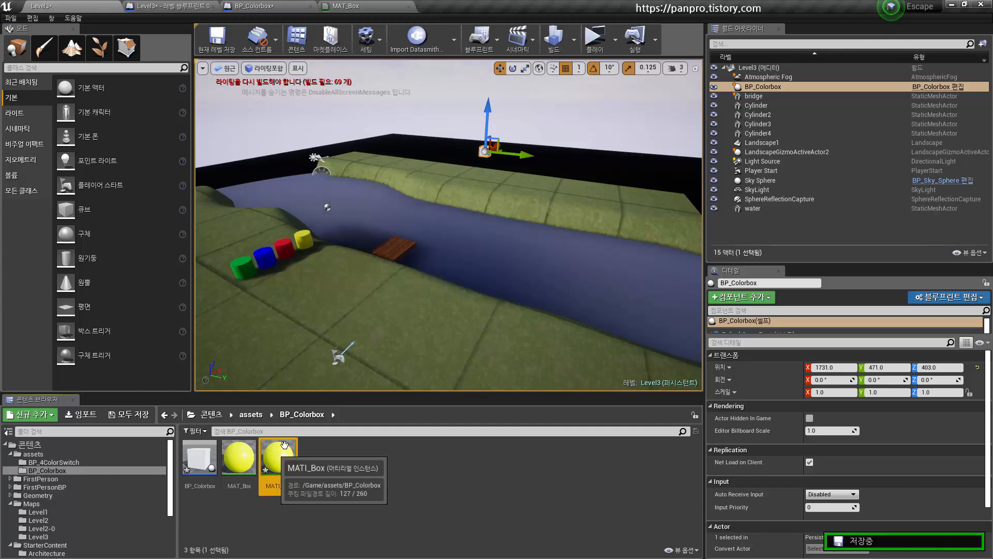
left_click(224, 458)
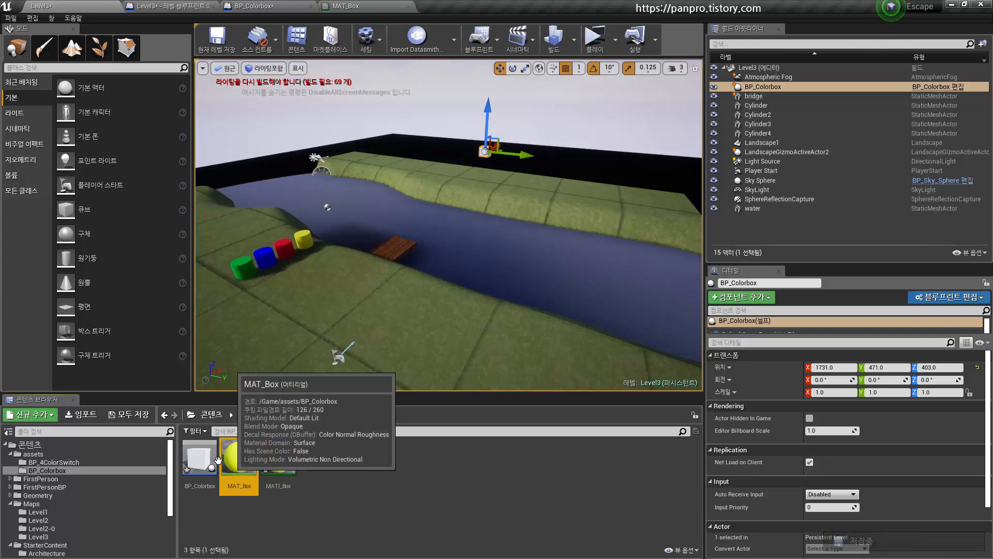
right_click(220, 460)
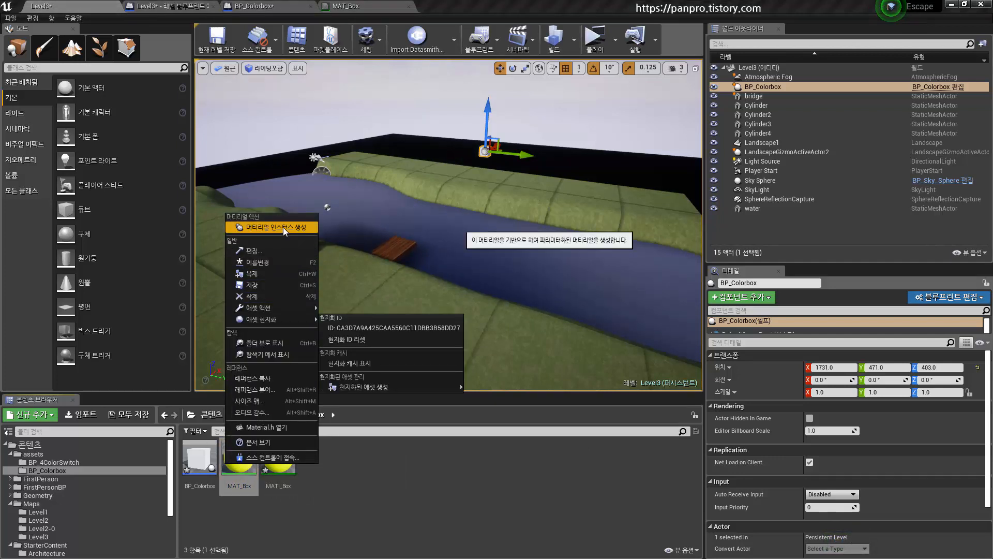
left_click(361, 451)
- Save all modified content: BP_Colorbox, MATI_Box and the Level3 map
left_click(281, 455)
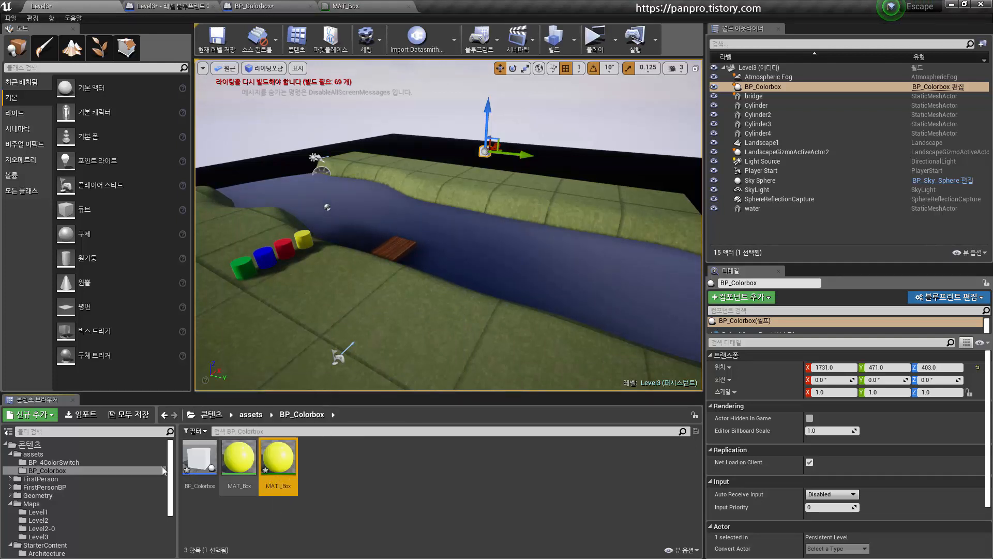
left_click(129, 415)
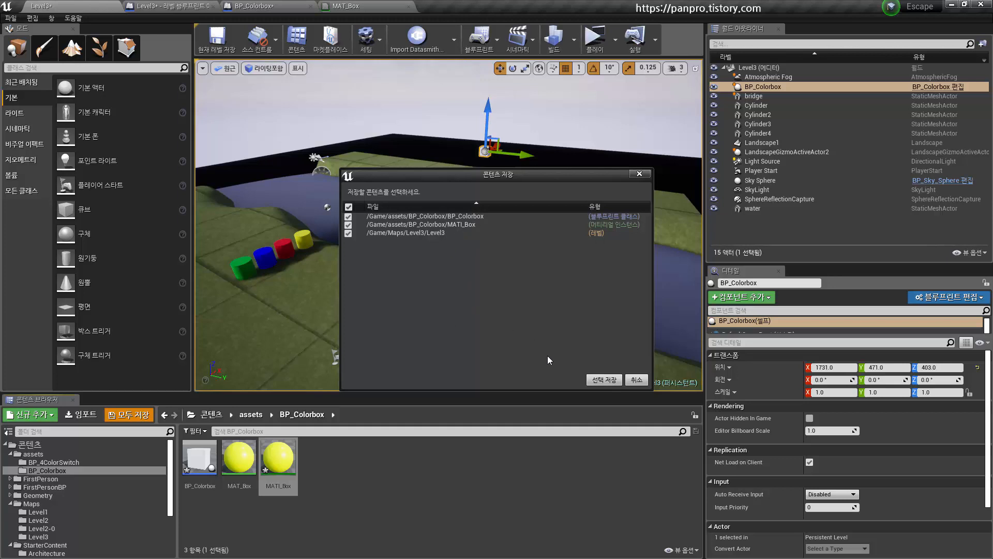
left_click(603, 379)
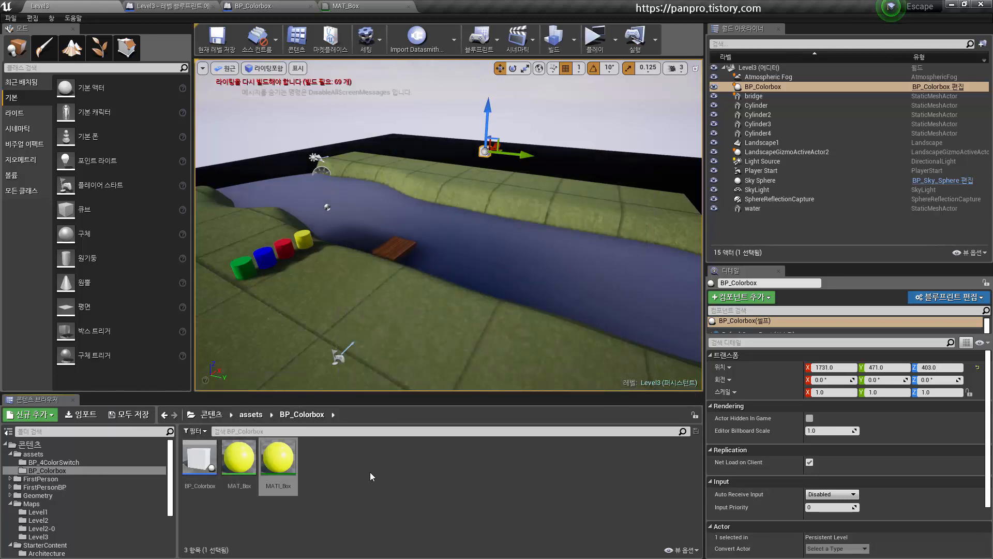
- Open the MATI_Box material instance and frame its preview sphere
double_click(274, 461)
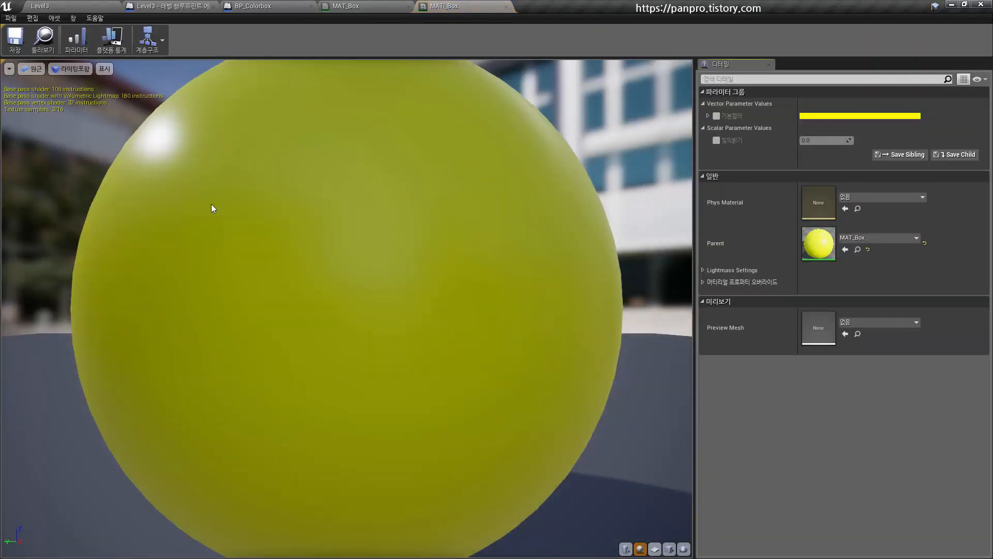
scroll(372, 296, "down", 3)
scroll(371, 296, "up", 3)
scroll(371, 296, "down", 5)
scroll(371, 296, "up", 6)
scroll(370, 296, "down", 5)
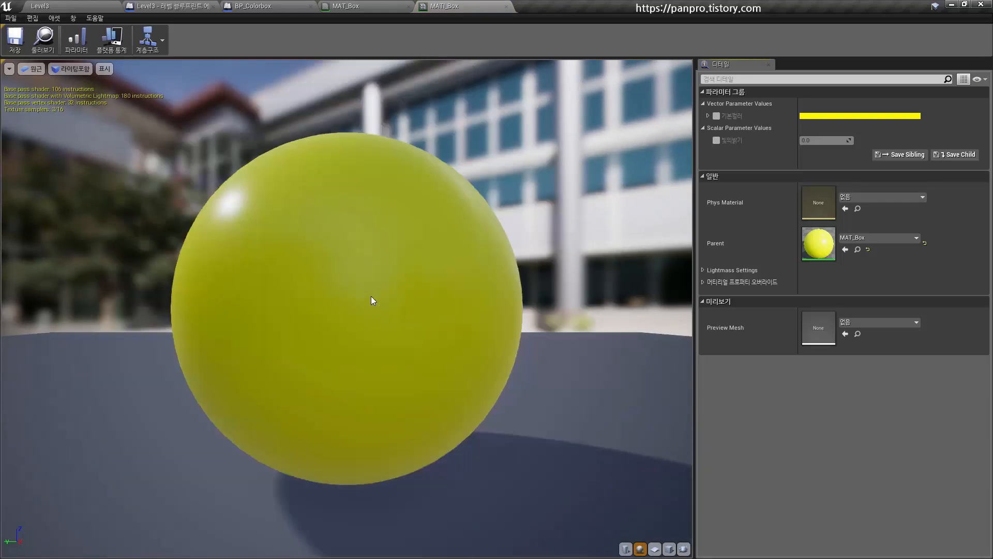
mouse_move(419, 317)
left_mouse_down()
mouse_move(414, 336)
mouse_move(418, 319)
left_mouse_up()
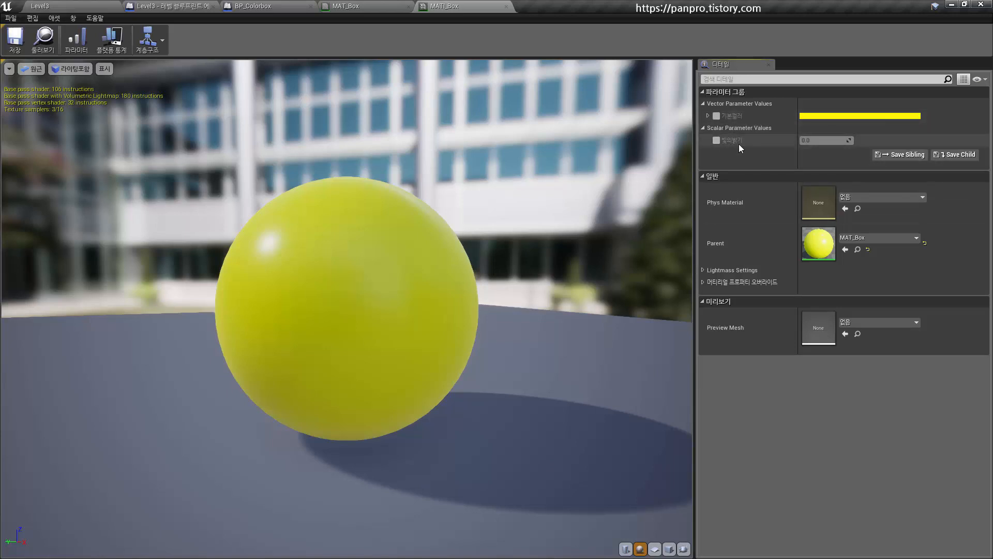
- Enable the 기본컬러 override in MATI_Box, try several colours, and set it to magenta, sRGB hex FF00A5FF
left_click(716, 116)
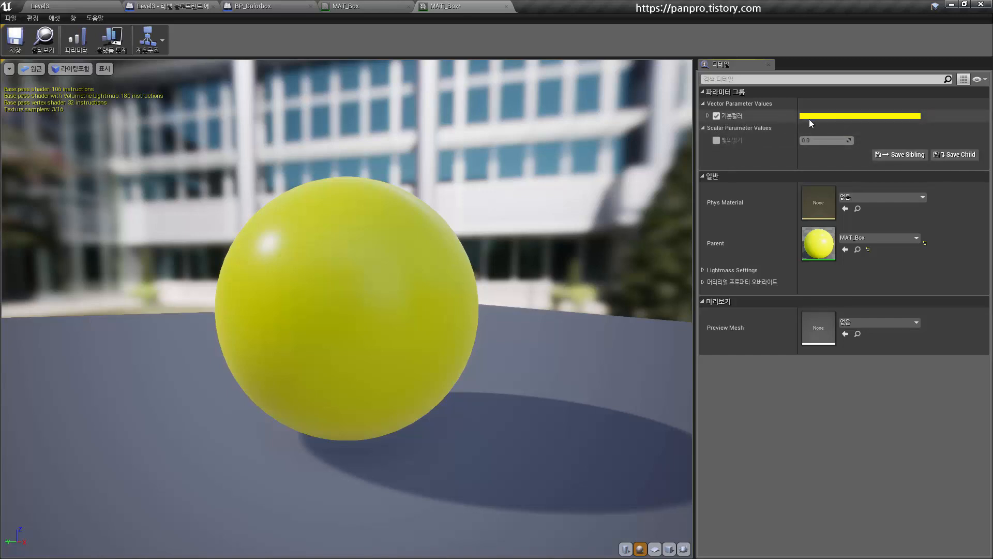
left_click(829, 116)
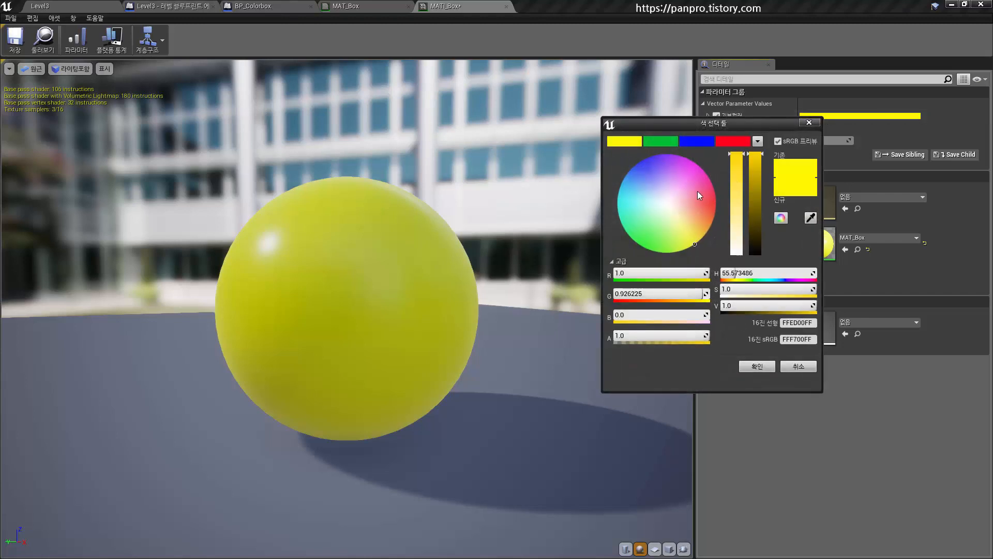
left_click_drag(698, 191, 697, 214)
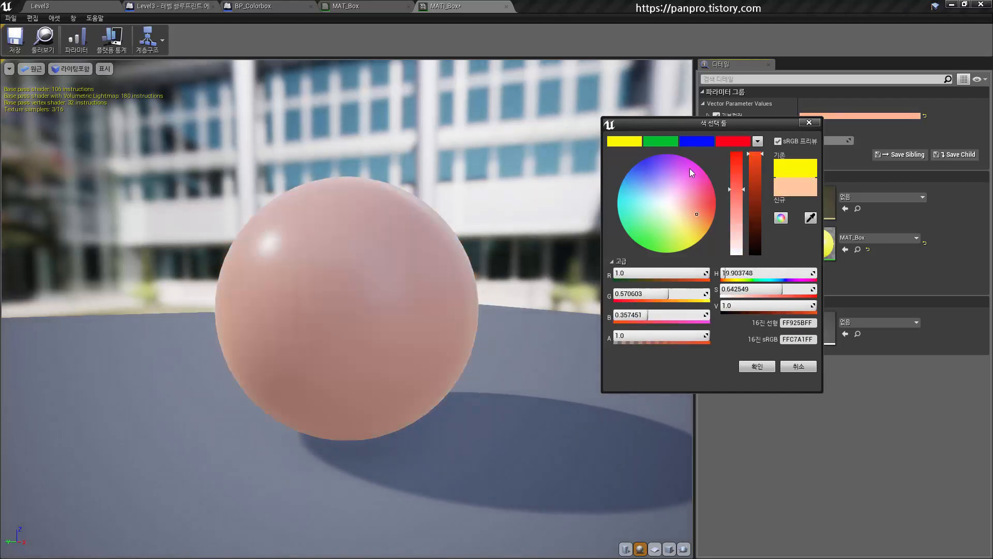
left_click_drag(690, 169, 669, 172)
mouse_move(676, 234)
left_mouse_down()
mouse_move(630, 235)
mouse_move(663, 179)
mouse_move(619, 200)
mouse_move(674, 229)
mouse_move(641, 195)
mouse_move(683, 244)
mouse_move(745, 191)
mouse_move(618, 205)
left_mouse_up()
mouse_move(681, 185)
left_mouse_down()
mouse_move(716, 192)
mouse_move(694, 222)
mouse_move(624, 196)
mouse_move(665, 240)
left_mouse_up()
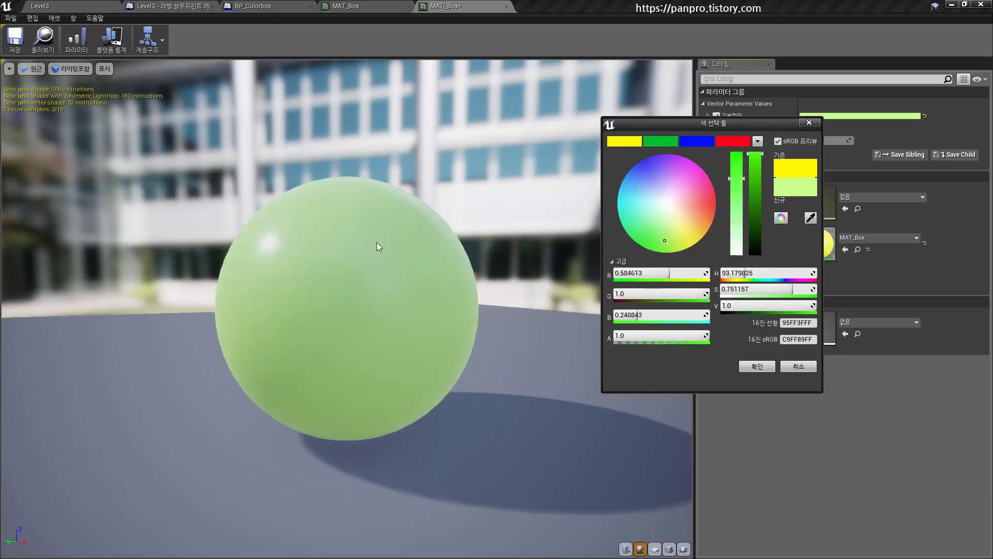
left_click(714, 214)
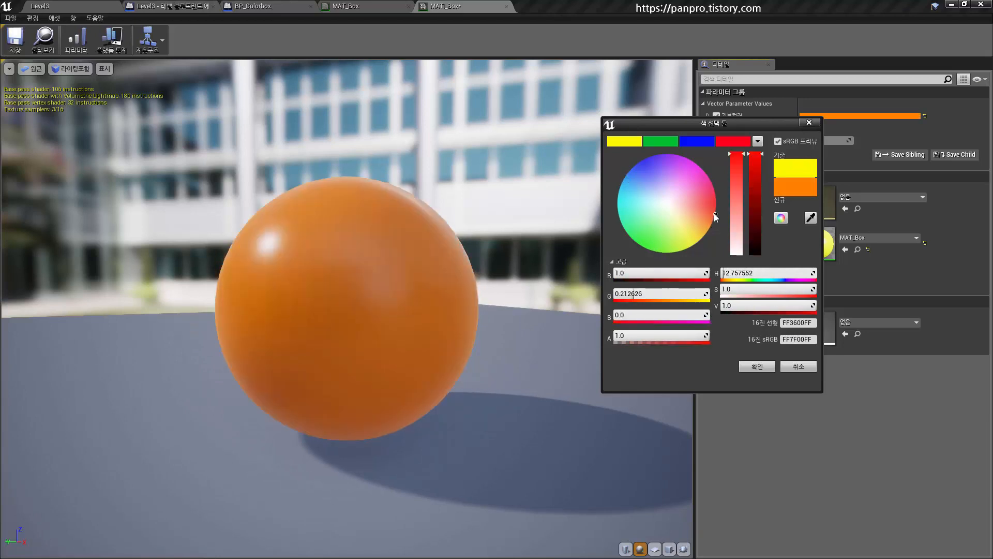
left_click(678, 170)
left_click(670, 205)
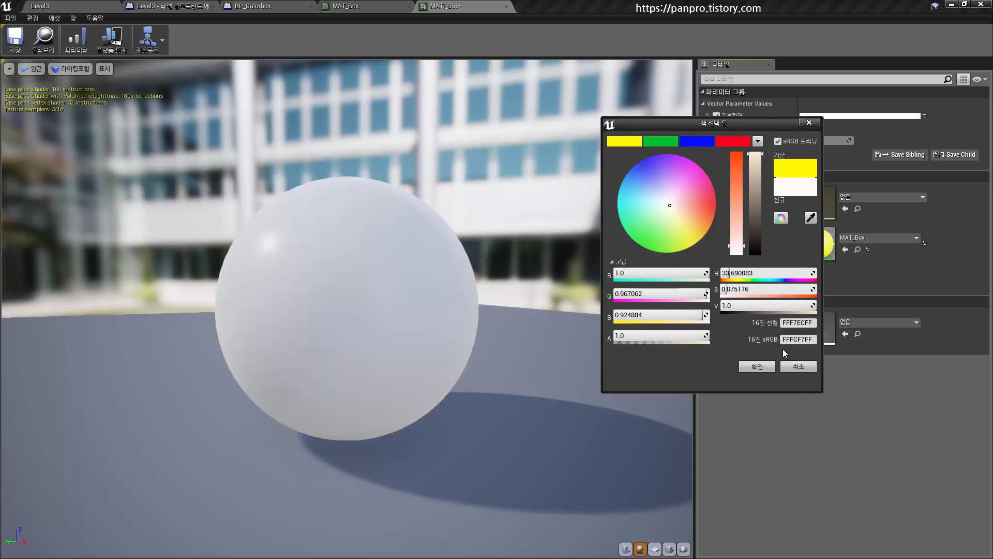
left_click(695, 185)
left_click(713, 184)
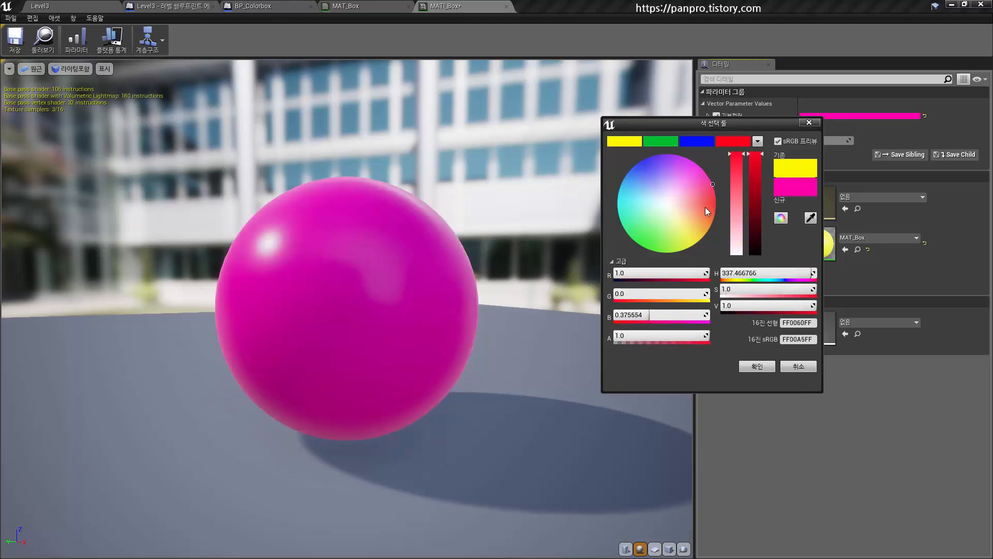
left_click(758, 366)
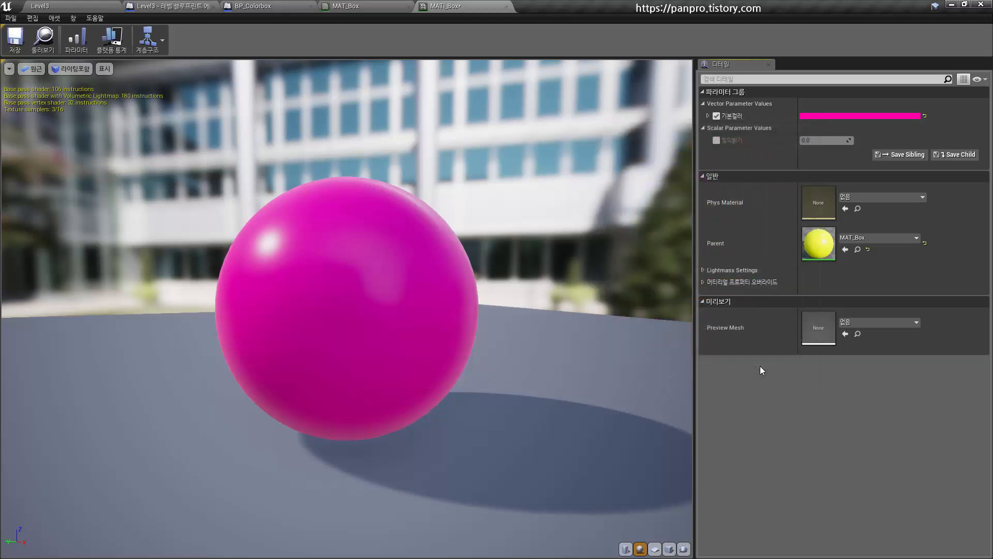
- Enable the 빛의밝기 override and raise its value to about 1.3 to make the preview sphere glow
left_click(718, 140)
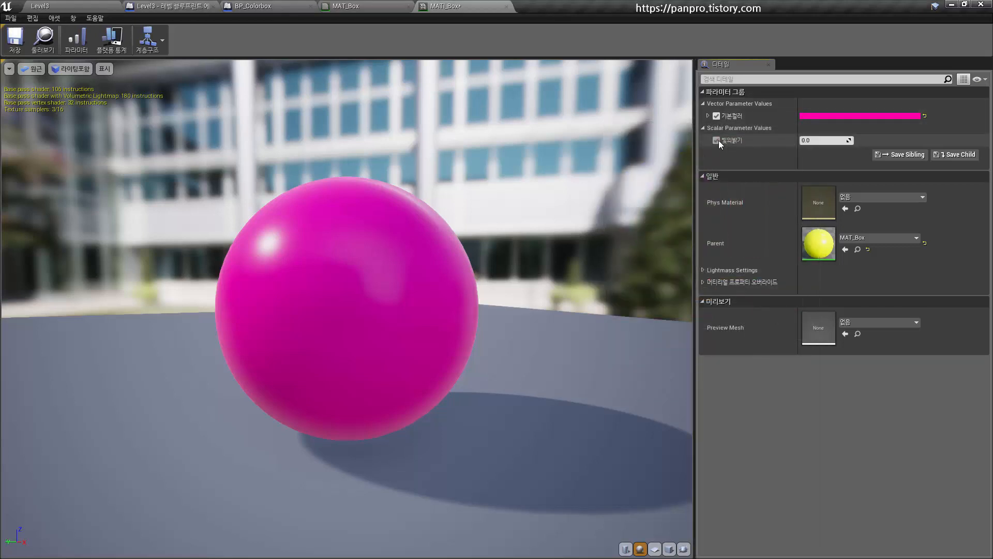
left_click(808, 139)
left_click(809, 141)
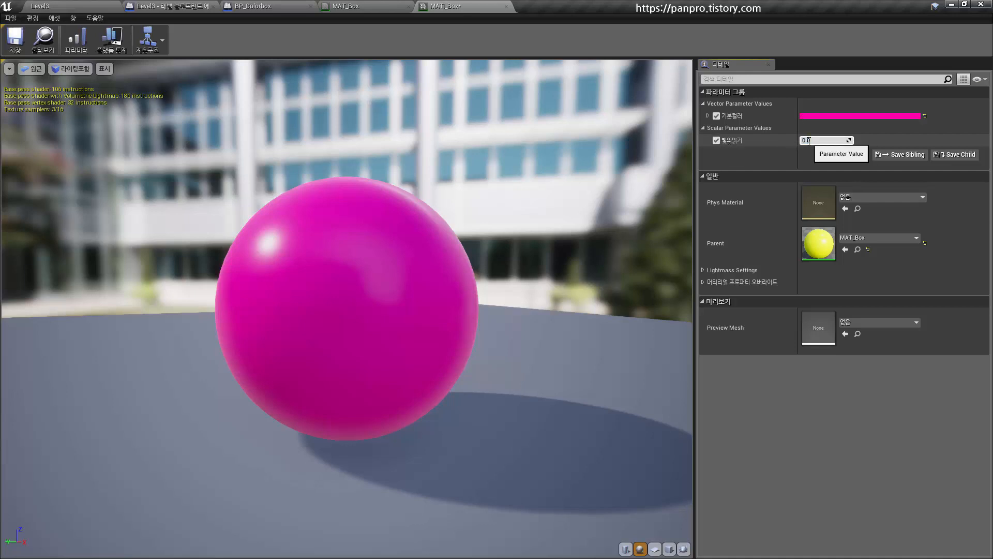
left_click(793, 156)
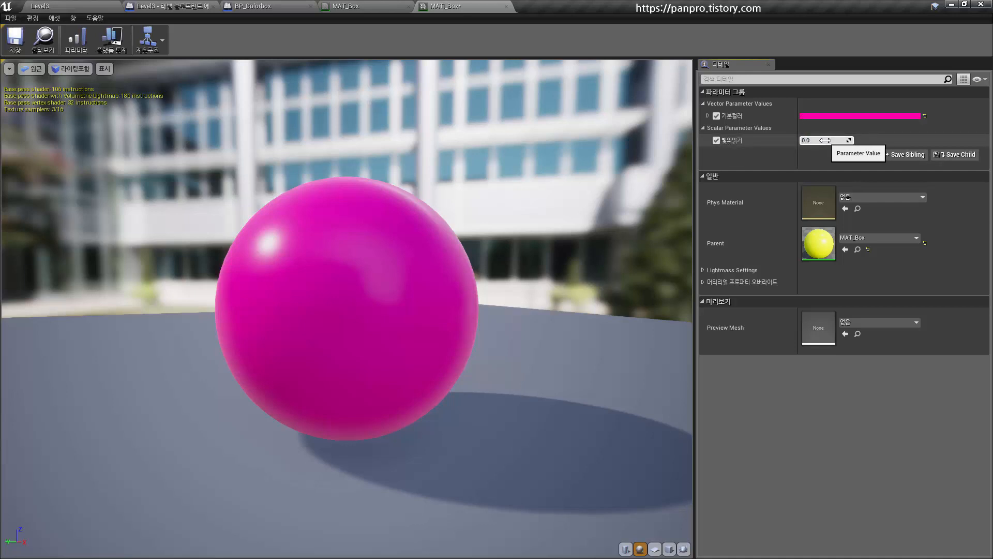
left_click_drag(826, 140, 874, 140)
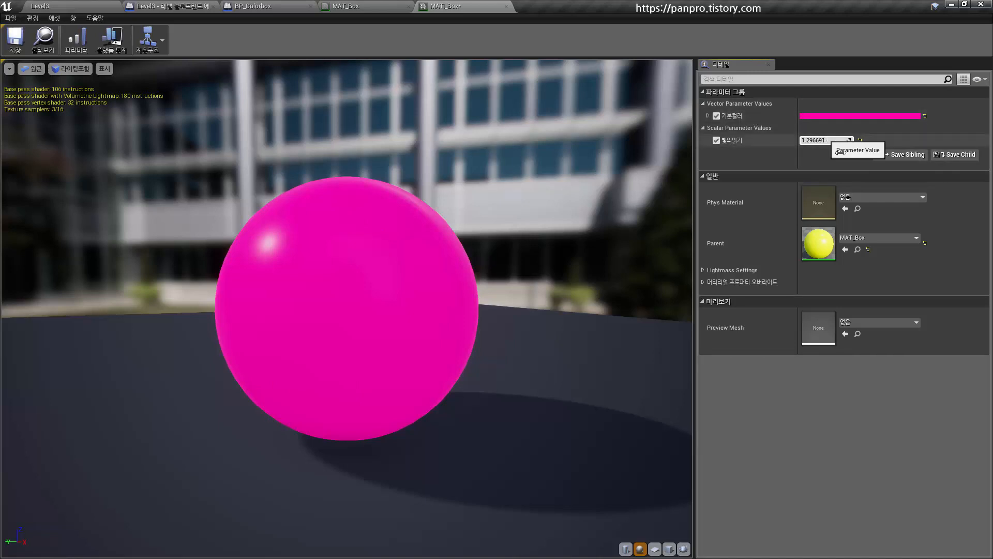
- Set the 빛의밝기 parameter back to 0.0 and close the MATI_Box material instance
left_click(824, 141)
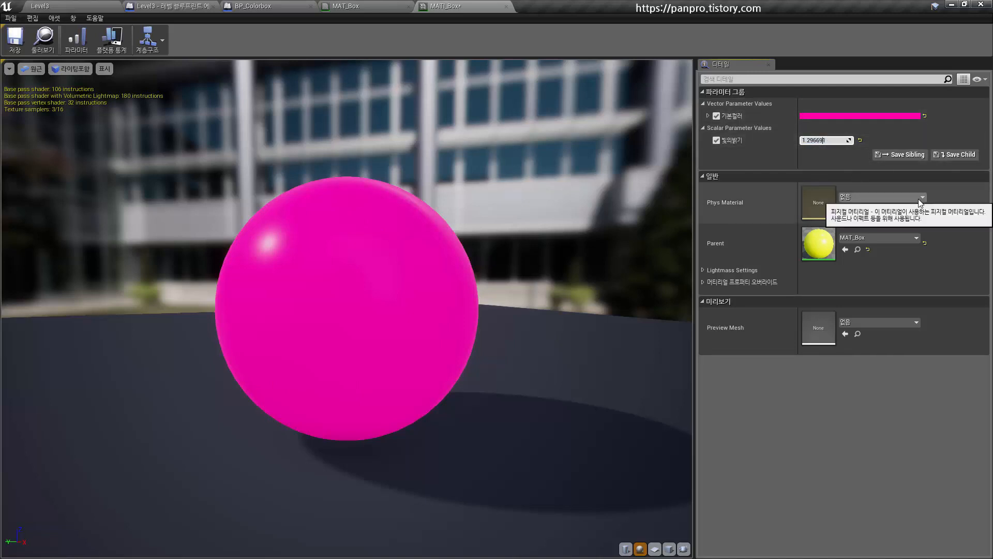
type("0.0")
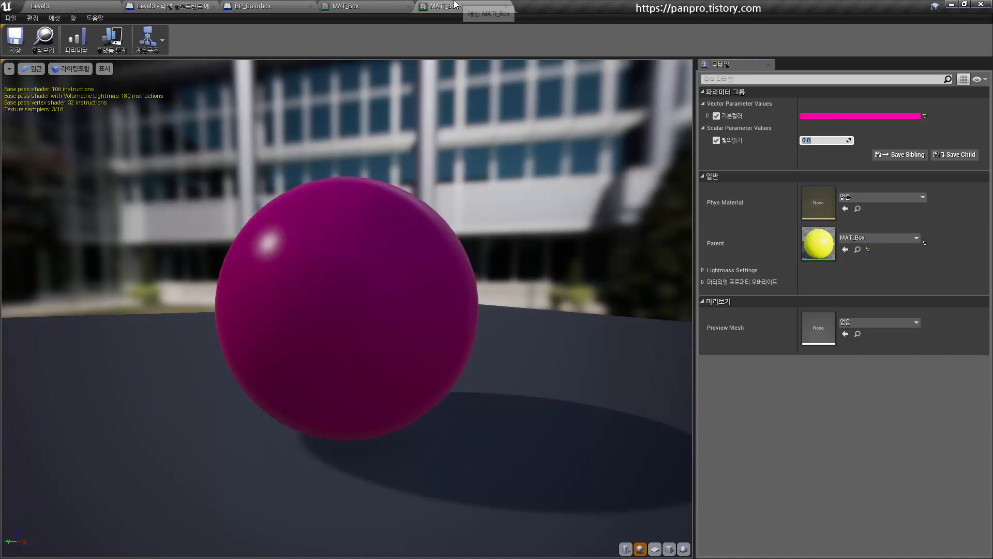
left_click(507, 6)
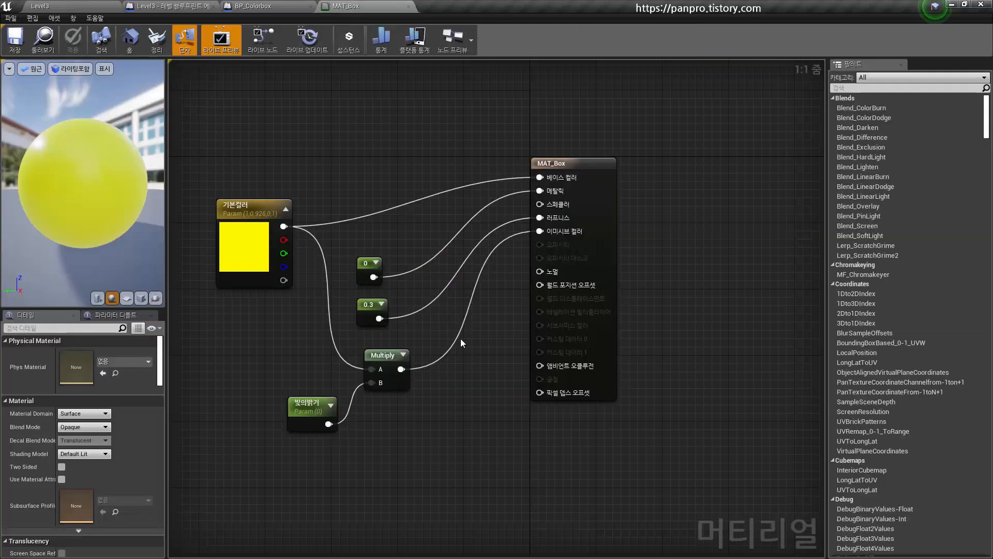